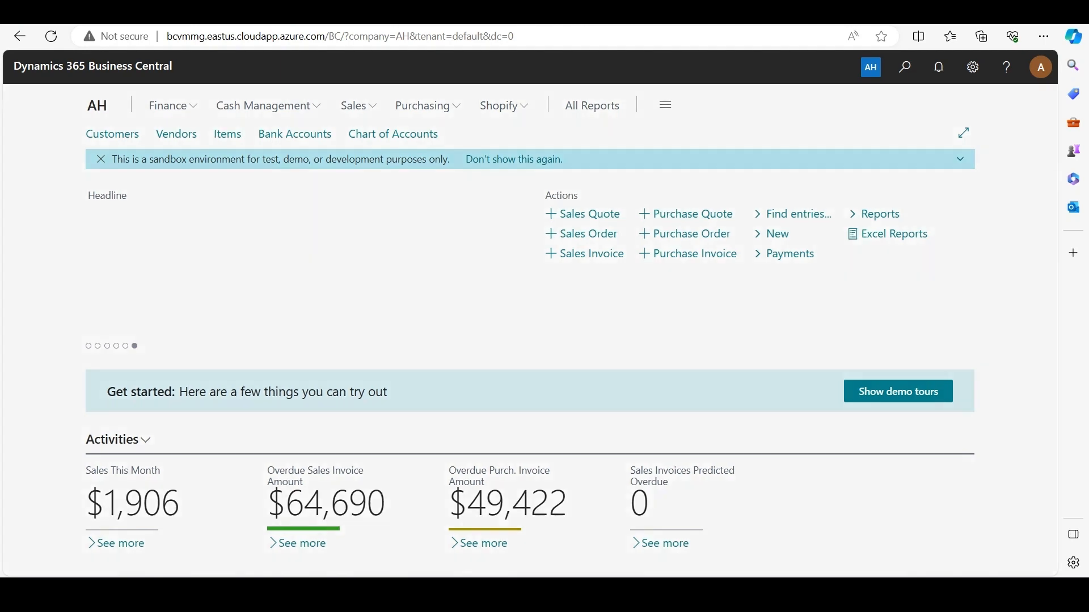
Find and open the Sales Commission Setup page
{"action": "key", "text": "alt+q"}
{"action": "type", "text": "sales comm setup"}
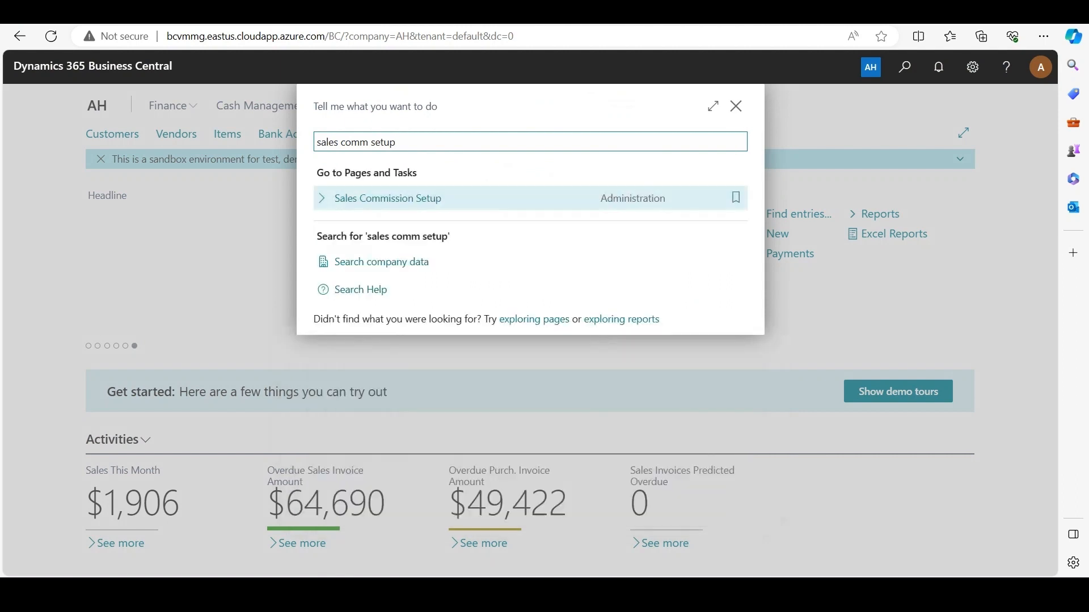
{"action": "key", "text": "Return"}
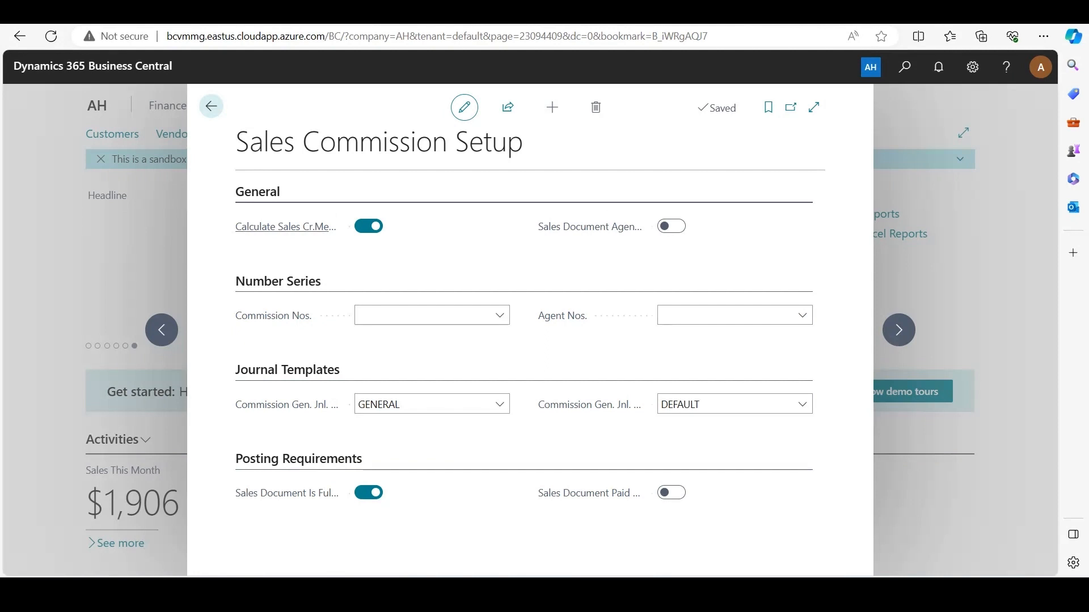
Review the credit memo calculation and posting requirement settings in the sales commission setup, and close the page
{"action": "mouse_move", "coordinate": [285, 227]}
{"action": "mouse_move", "coordinate": [289, 492]}
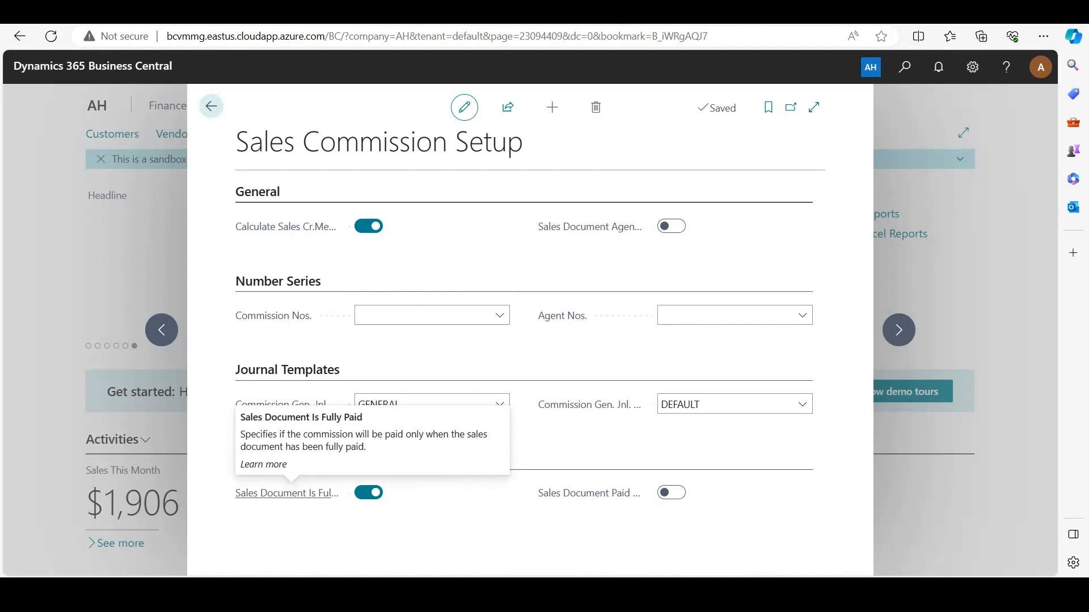
{"action": "mouse_move", "coordinate": [588, 493]}
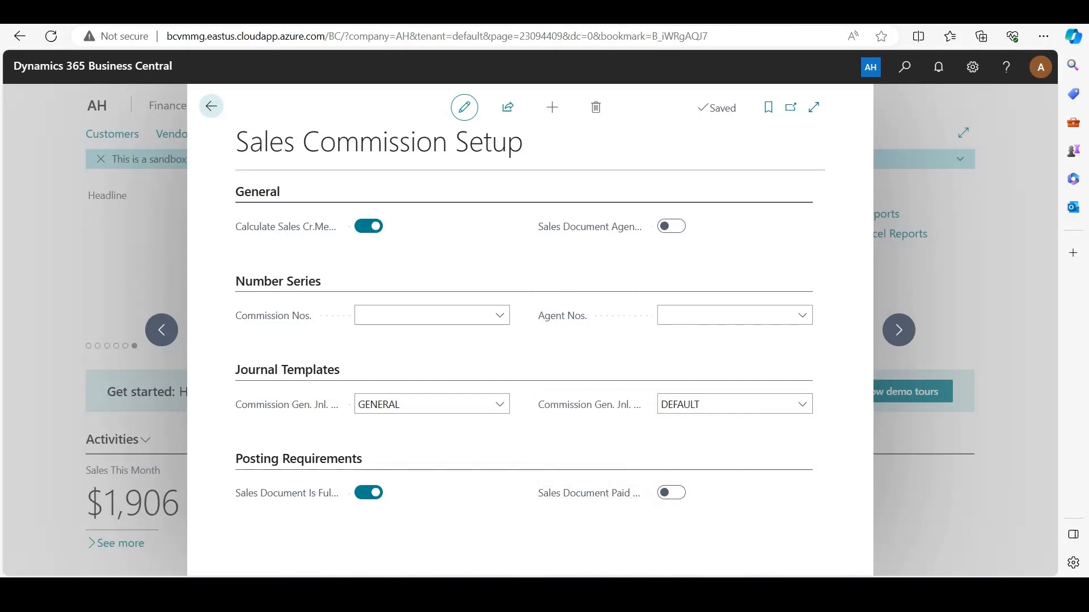
{"action": "key", "text": "Escape"}
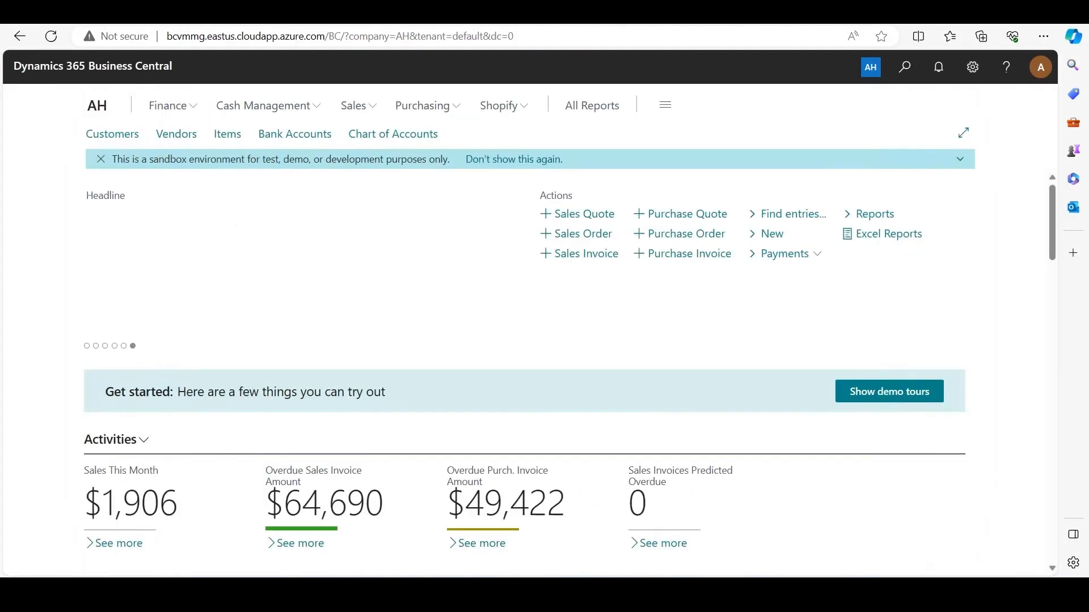
Open the Agents list and bring up the card of AGENT1
{"action": "key", "text": "alt+q"}
{"action": "type", "text": "agents"}
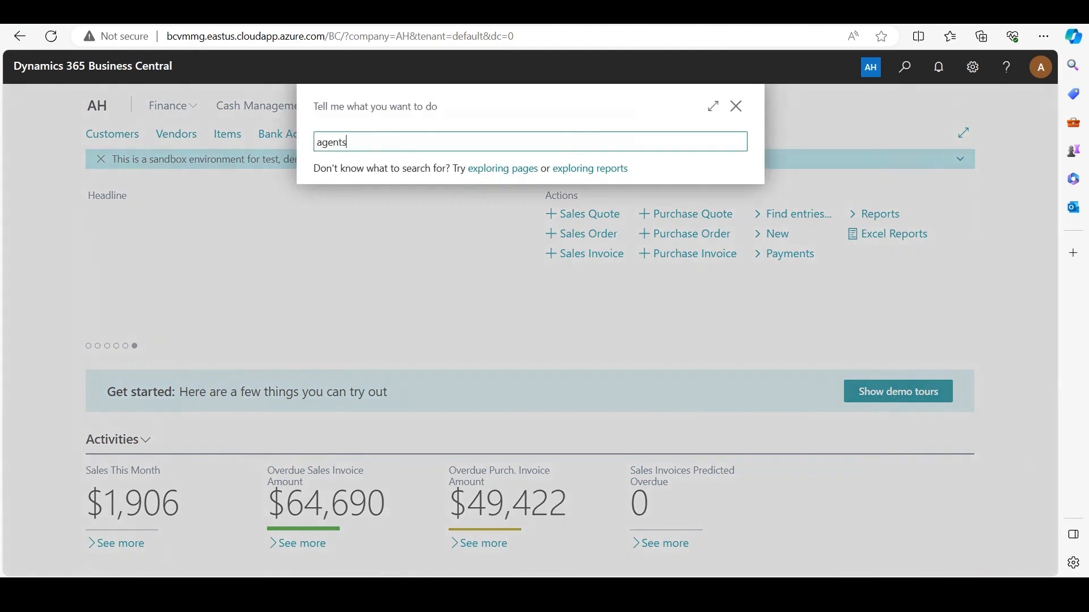
{"action": "key", "text": "Down"}
{"action": "key", "text": "Return"}
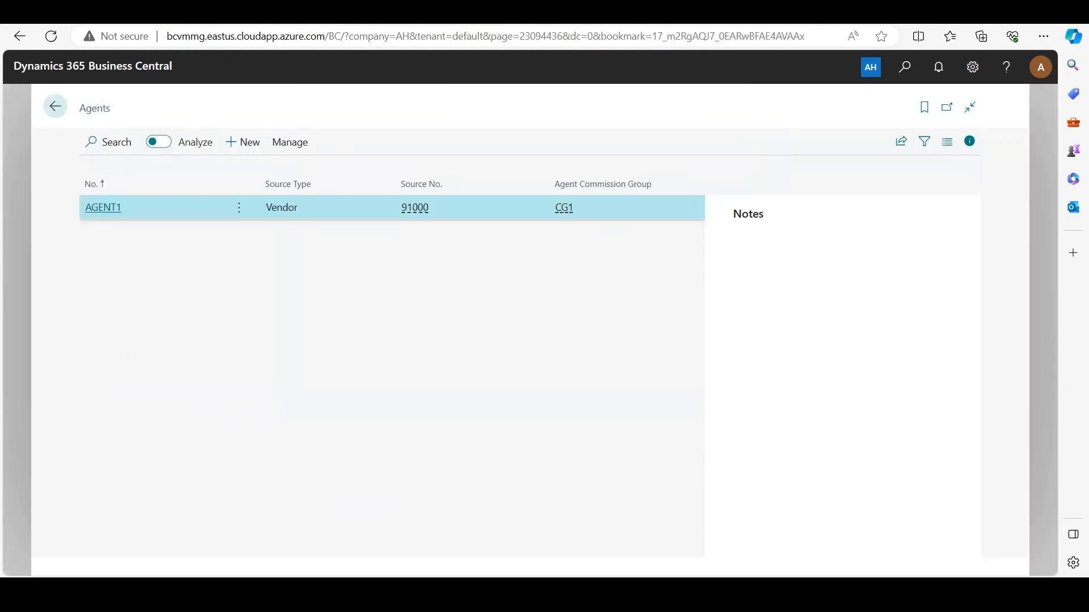
{"action": "key", "text": "Return"}
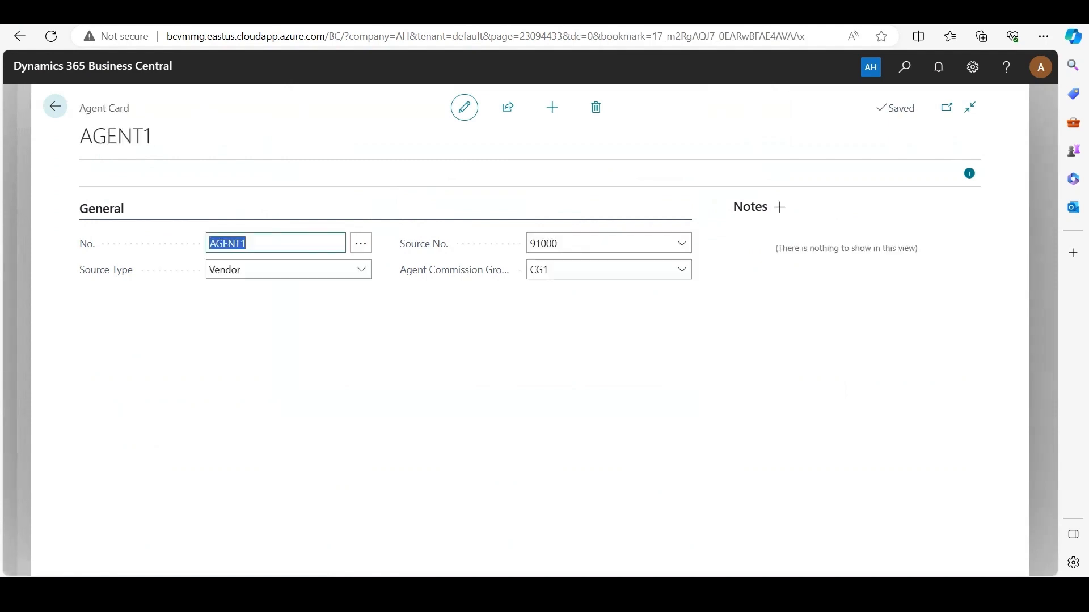
Review the No., Source Type and Source No. fields on the agent card, keeping Vendor as the source type
{"action": "left_click", "coordinate": [290, 307]}
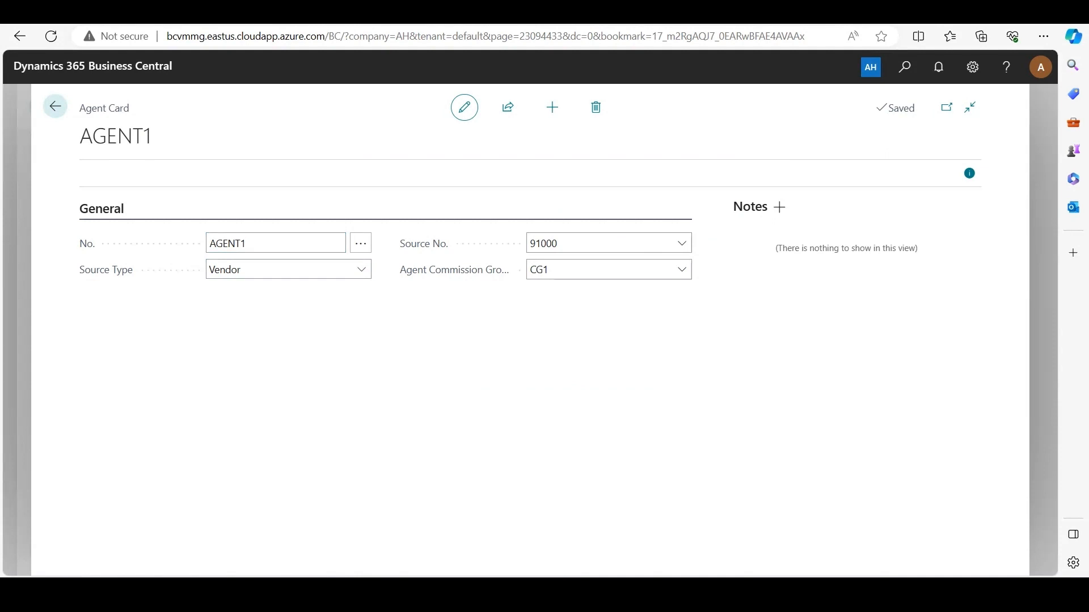
{"action": "left_click", "coordinate": [275, 243]}
{"action": "left_click", "coordinate": [289, 312]}
{"action": "left_click", "coordinate": [362, 270]}
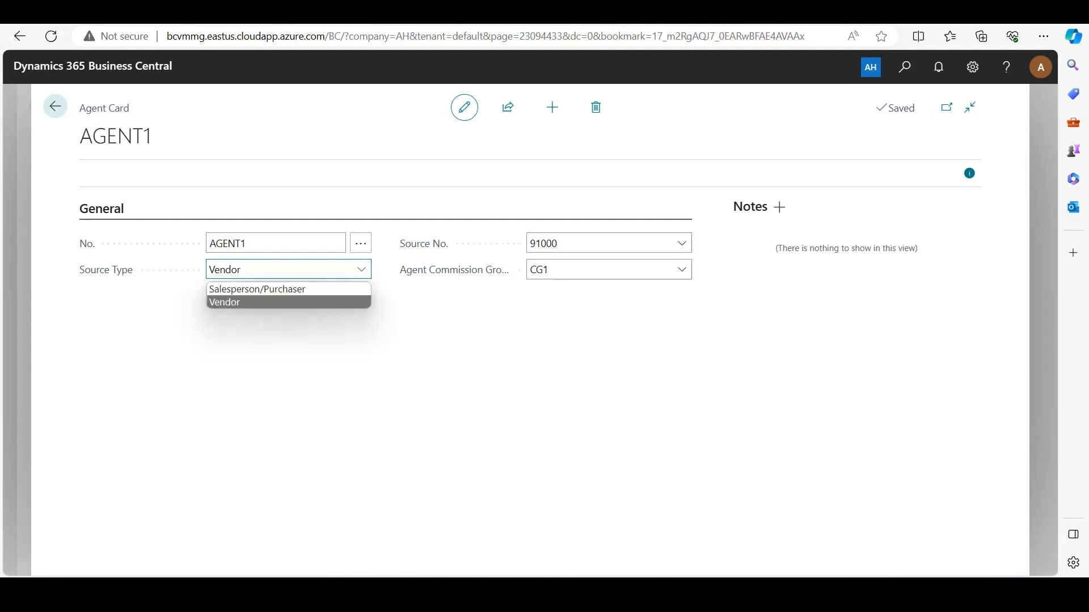
{"action": "left_click", "coordinate": [258, 302]}
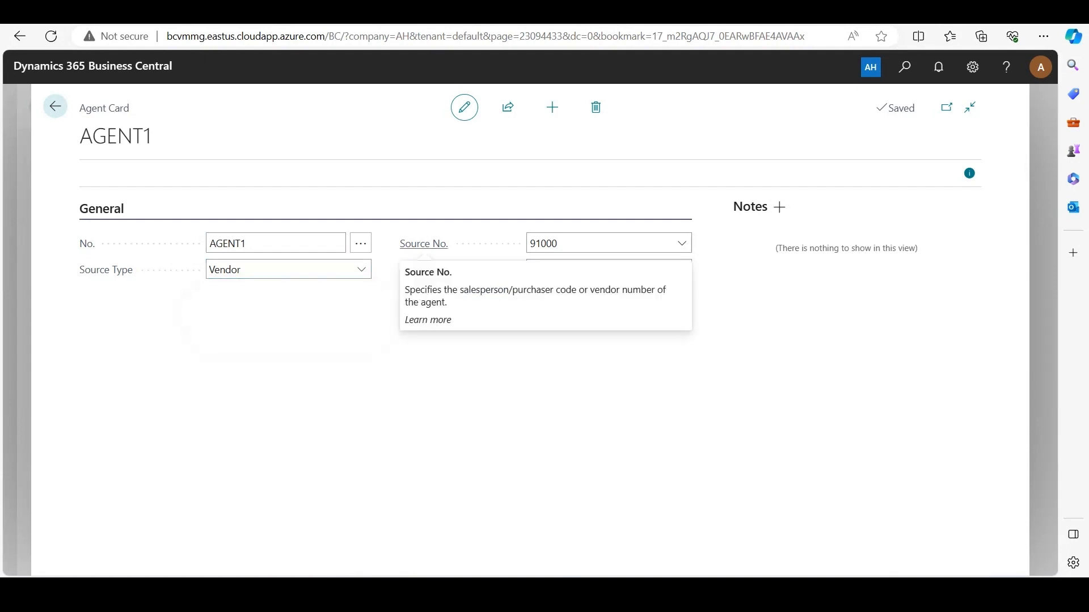
{"action": "left_click", "coordinate": [595, 244]}
{"action": "double_click", "coordinate": [595, 244]}
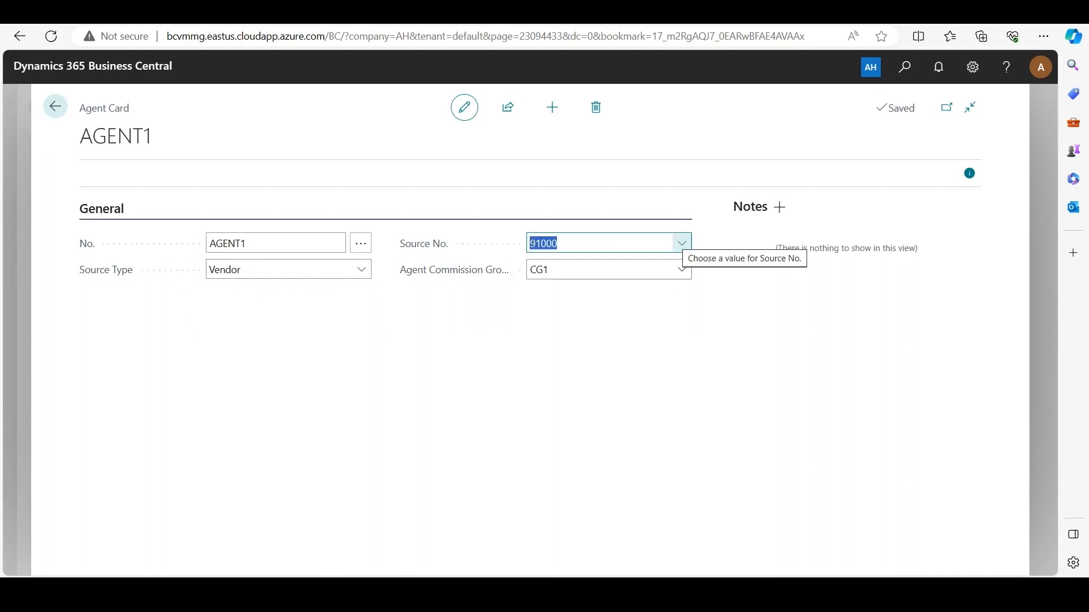
Set the agent's source type to Salesperson/Purchaser and look through the salespeople offered for Source No
{"action": "left_click", "coordinate": [362, 270]}
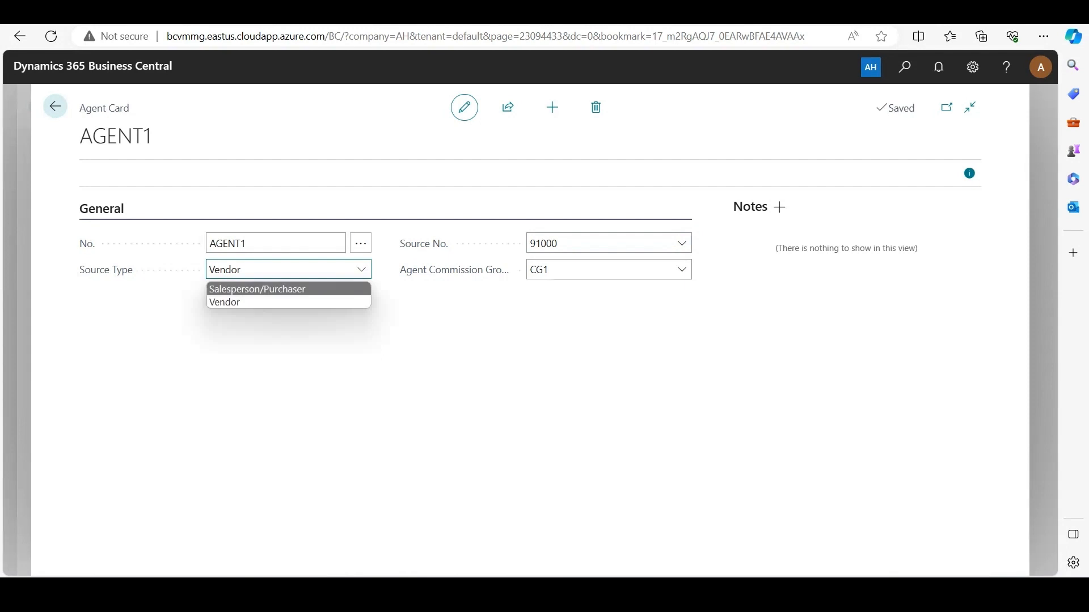
{"action": "left_click", "coordinate": [300, 289]}
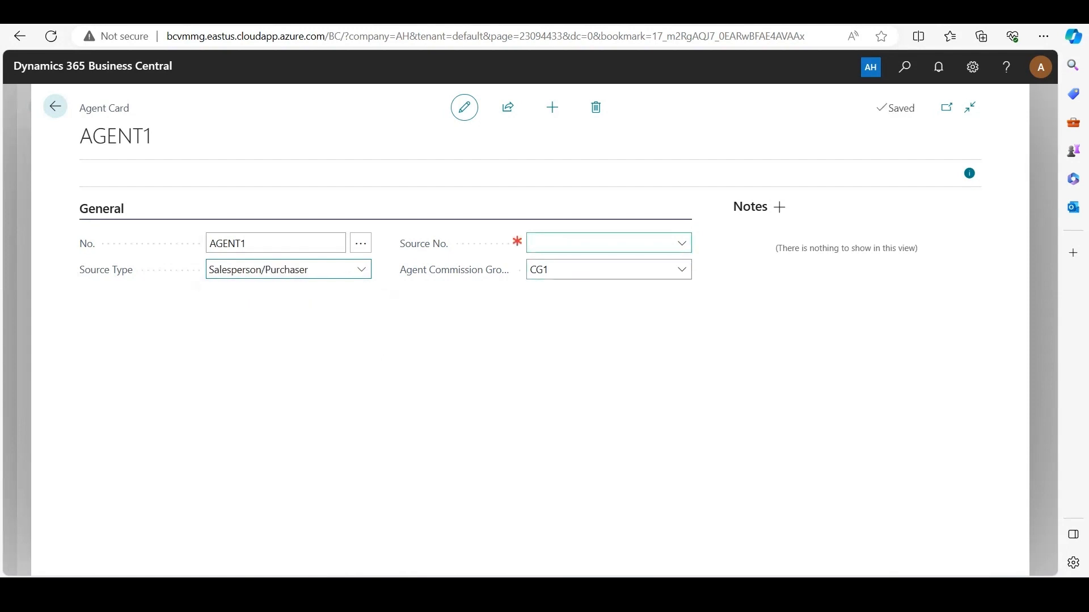
{"action": "left_click", "coordinate": [682, 243]}
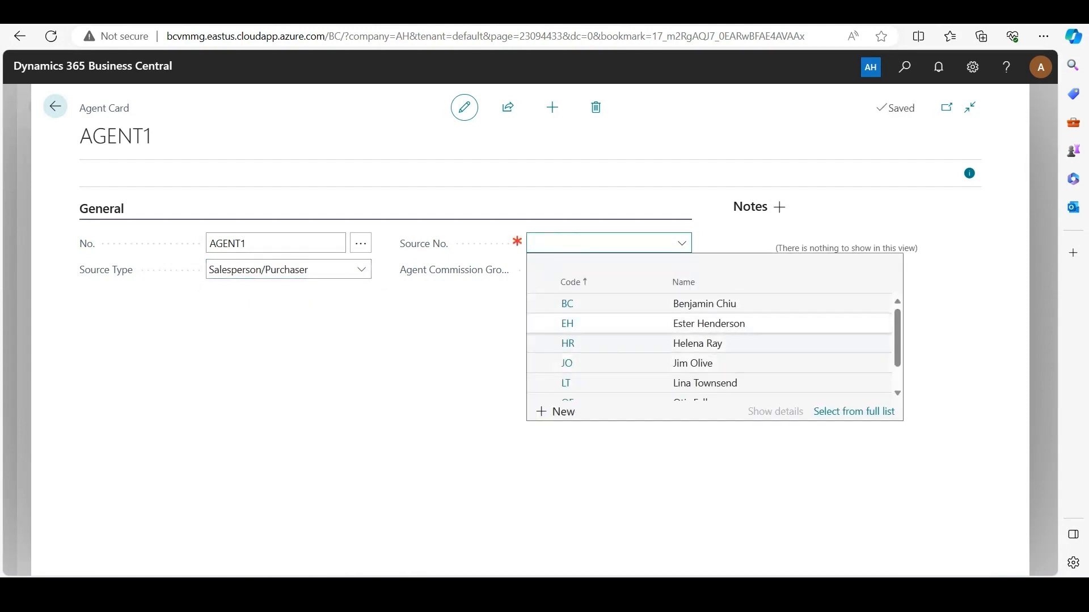
{"action": "left_click", "coordinate": [680, 344]}
Set the agent's source type to Vendor and choose the vendor Meat Producer as Source No
{"action": "left_click", "coordinate": [361, 270]}
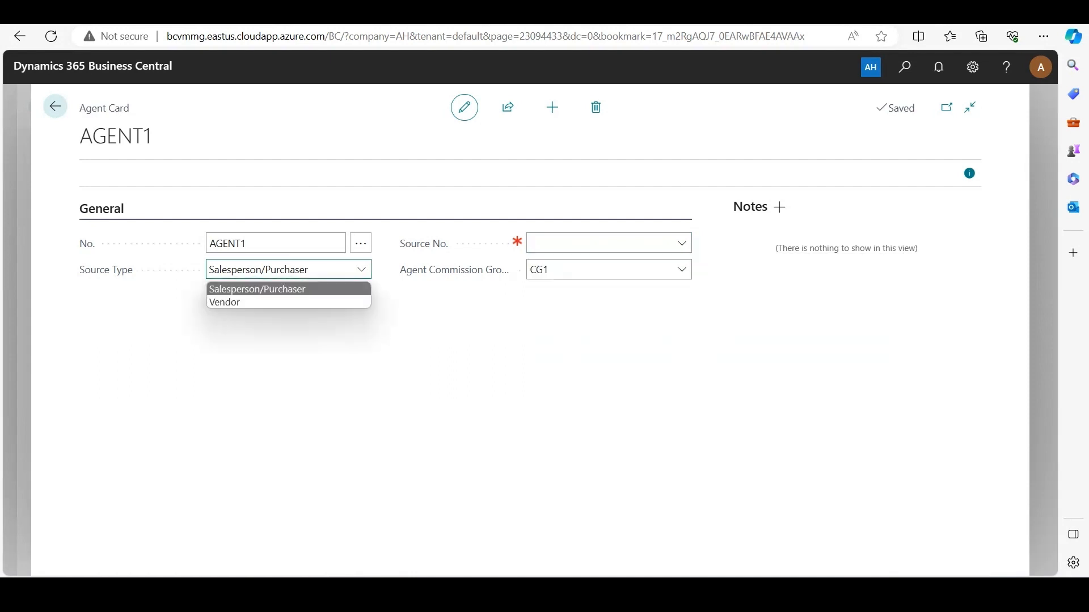
{"action": "left_click", "coordinate": [299, 302]}
{"action": "left_click", "coordinate": [681, 243]}
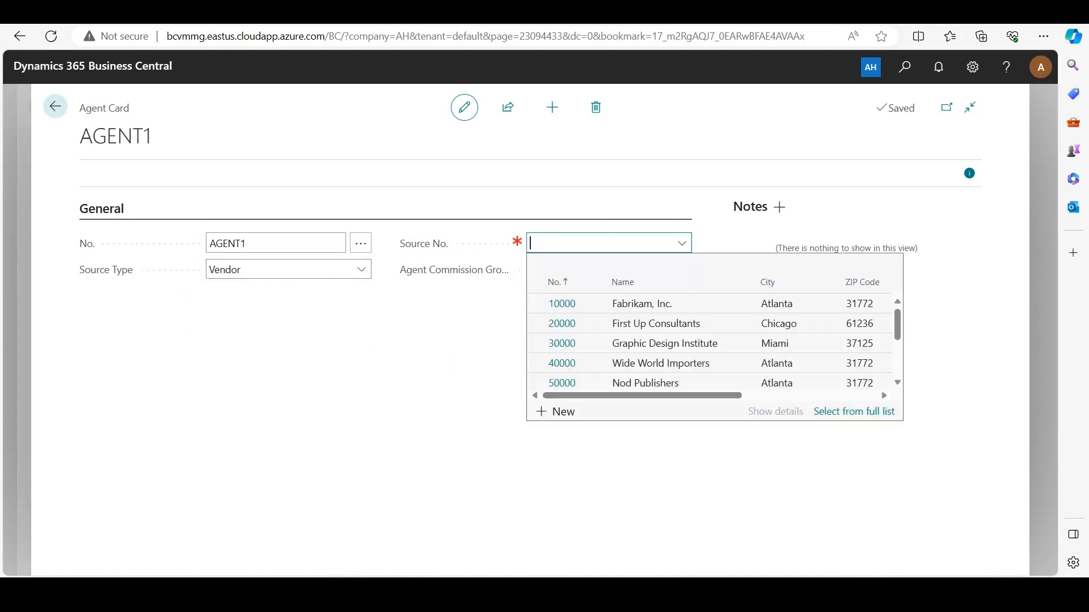
{"action": "scroll", "coordinate": [681, 340], "scroll_direction": "down", "scroll_amount": 1}
{"action": "scroll", "coordinate": [681, 341], "scroll_direction": "down", "scroll_amount": 1}
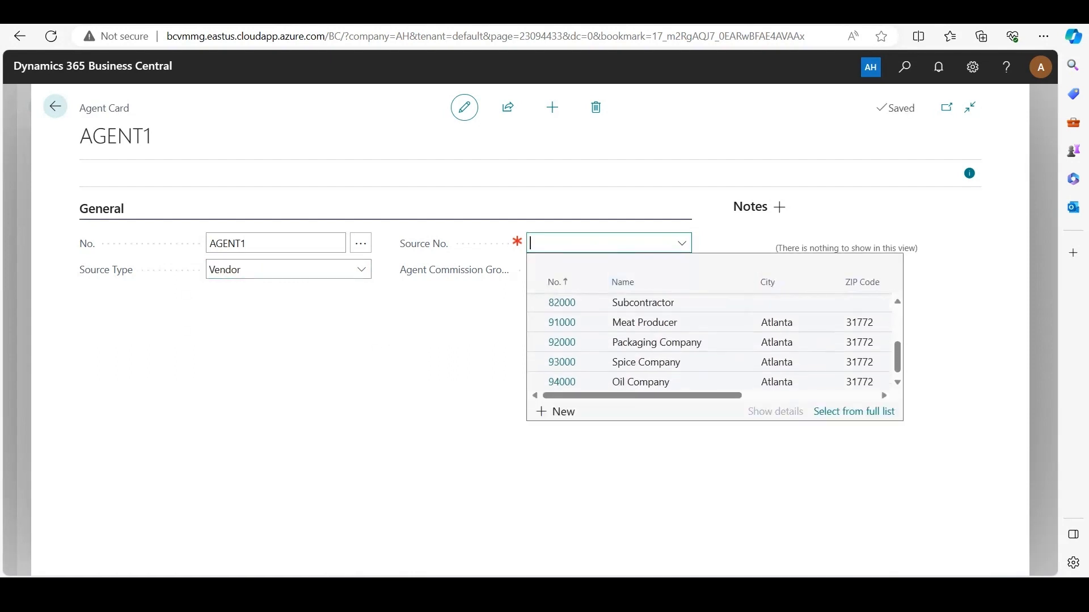
{"action": "left_click", "coordinate": [682, 321]}
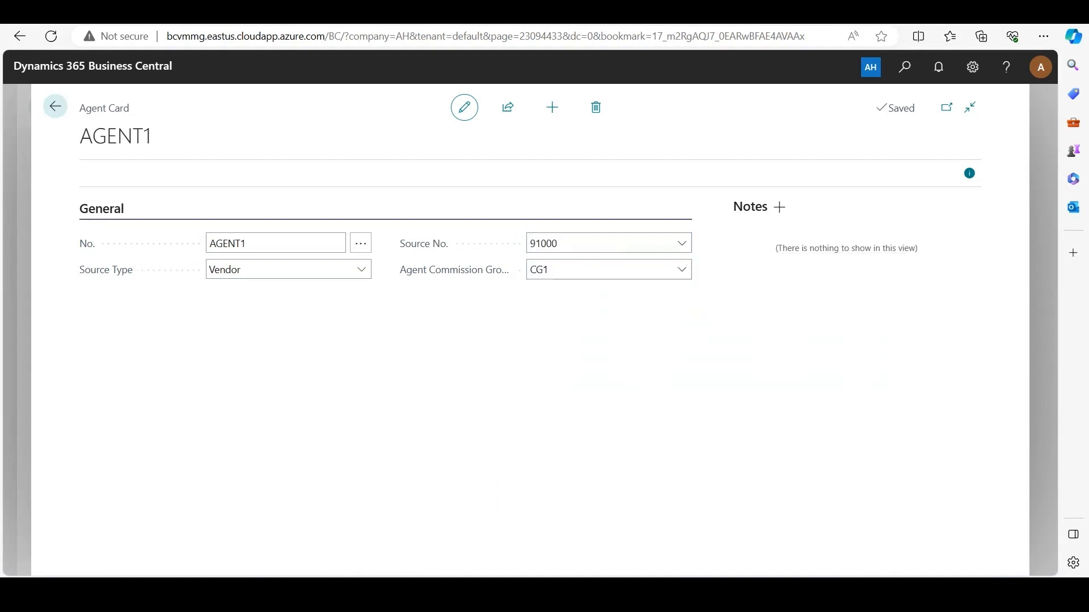
Check the agent's Source No. and Agent Commission Group choices, keeping the vendor Meat Producer and group CG1
{"action": "left_click", "coordinate": [640, 243]}
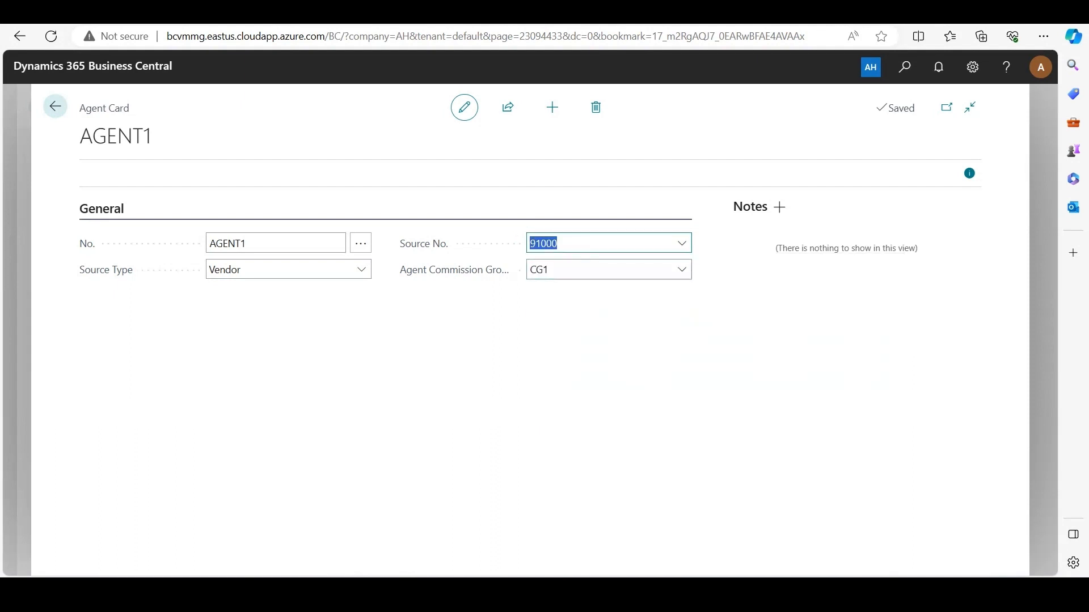
{"action": "left_click", "coordinate": [681, 244]}
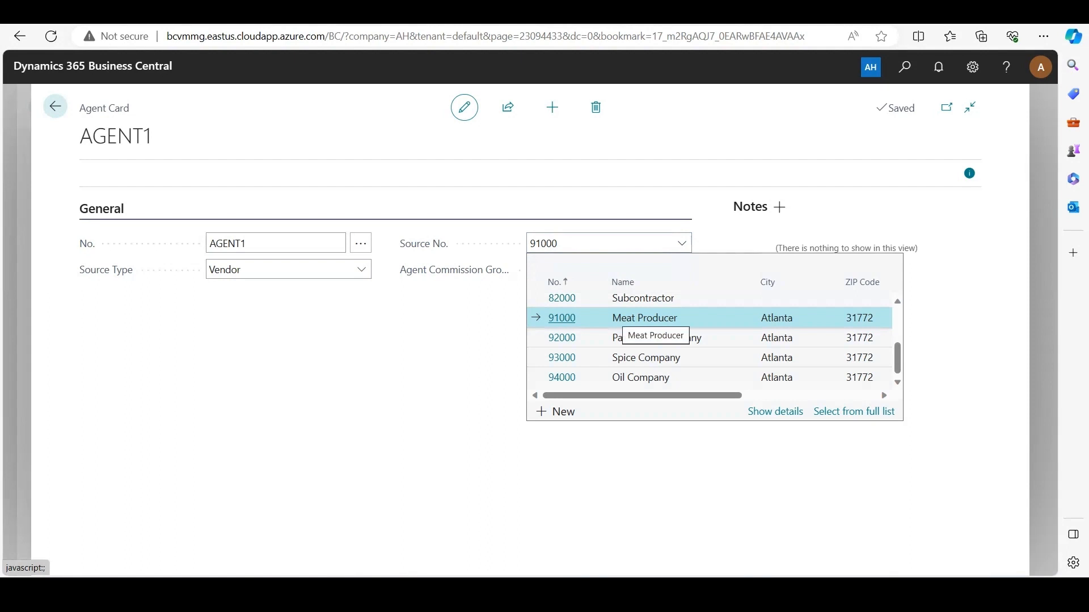
{"action": "left_click", "coordinate": [622, 318]}
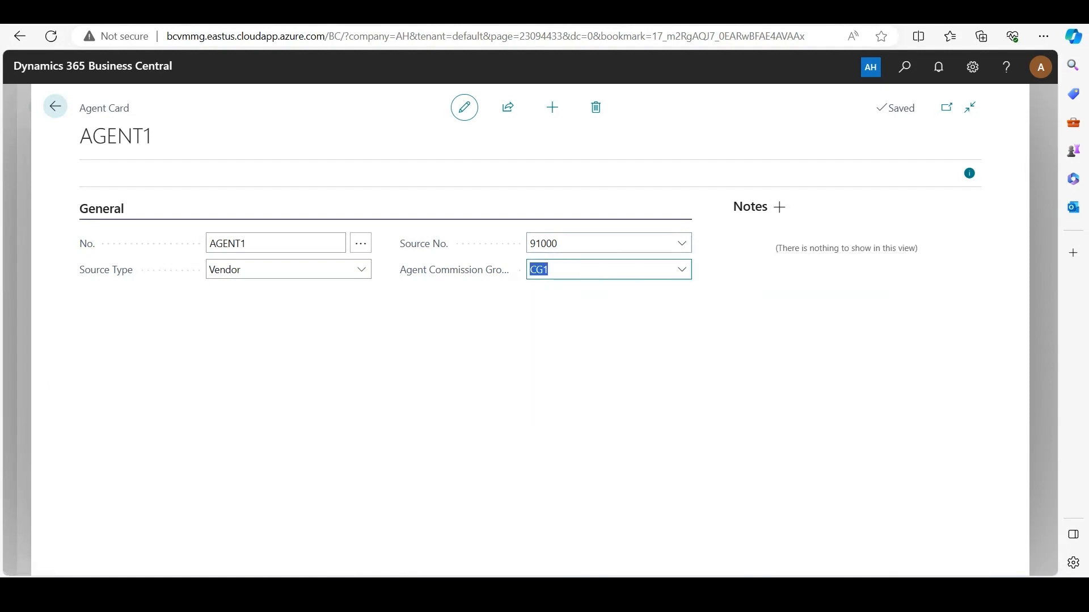
{"action": "left_click", "coordinate": [682, 270]}
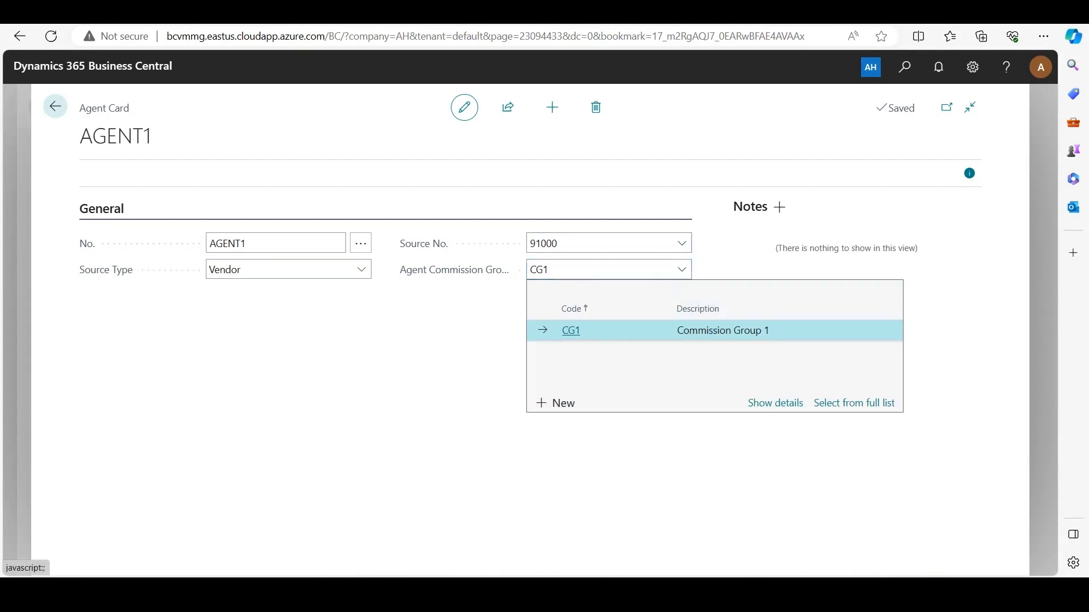
{"action": "left_click", "coordinate": [571, 330]}
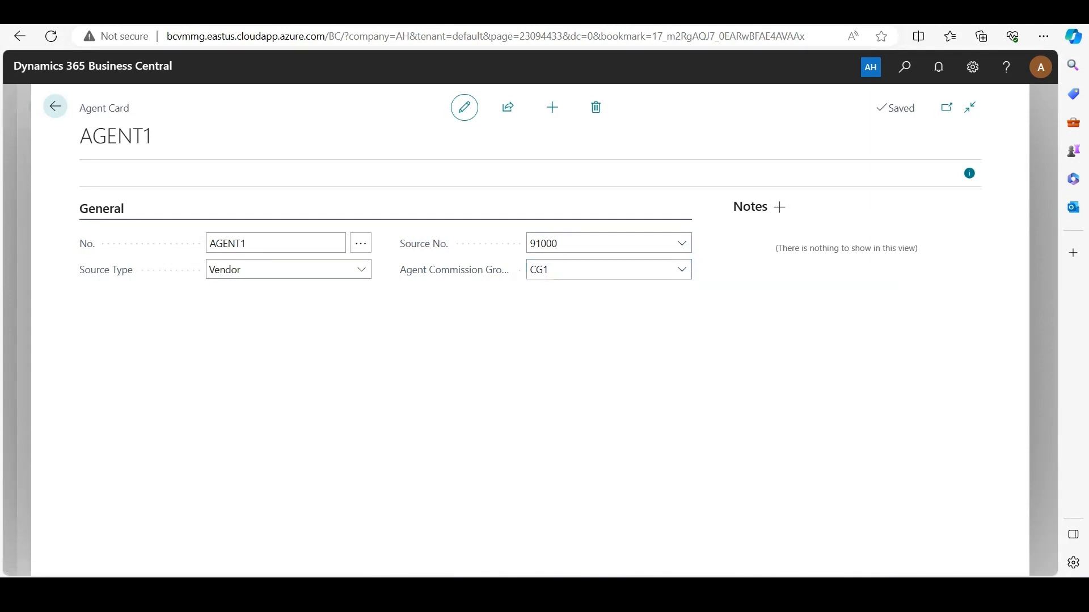
Open the Commissions list and bring up the commission card of PLAN2
{"action": "key", "text": "alt+q"}
{"action": "type", "text": "commissions"}
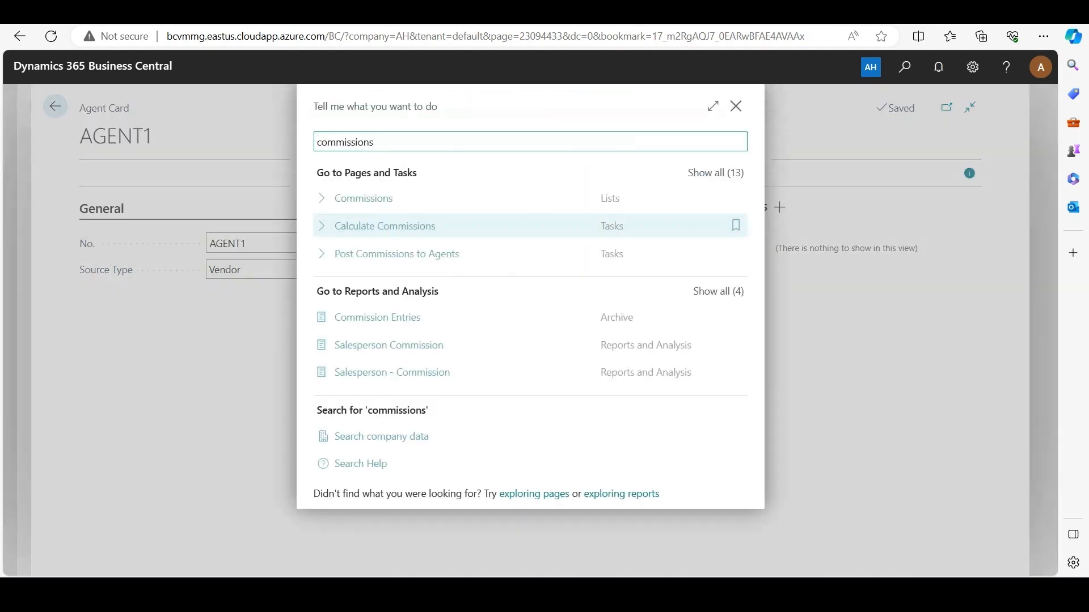
{"action": "key", "text": "Return"}
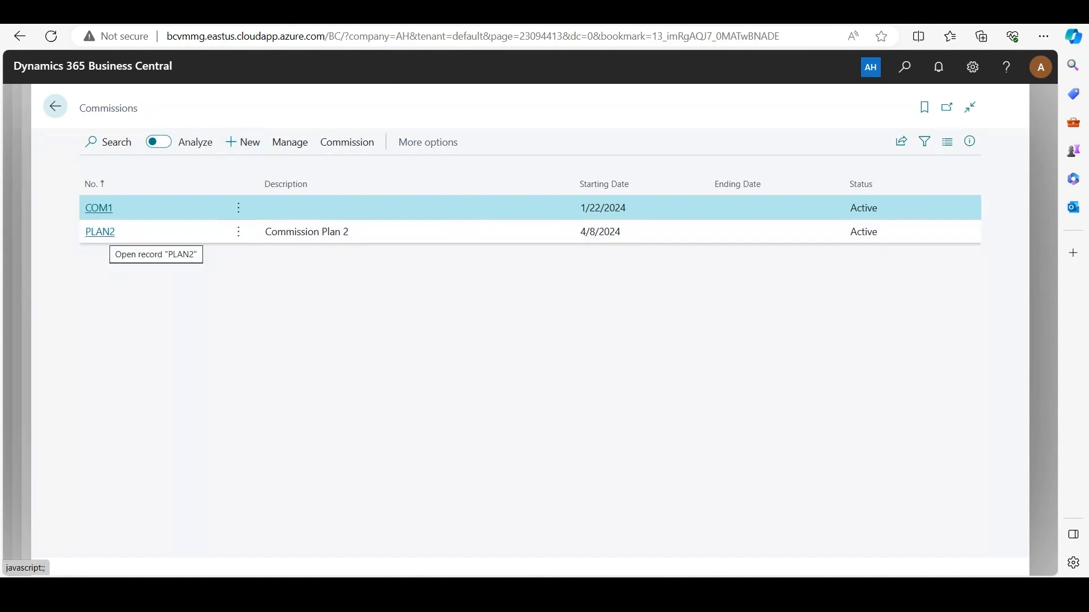
{"action": "left_click", "coordinate": [100, 231]}
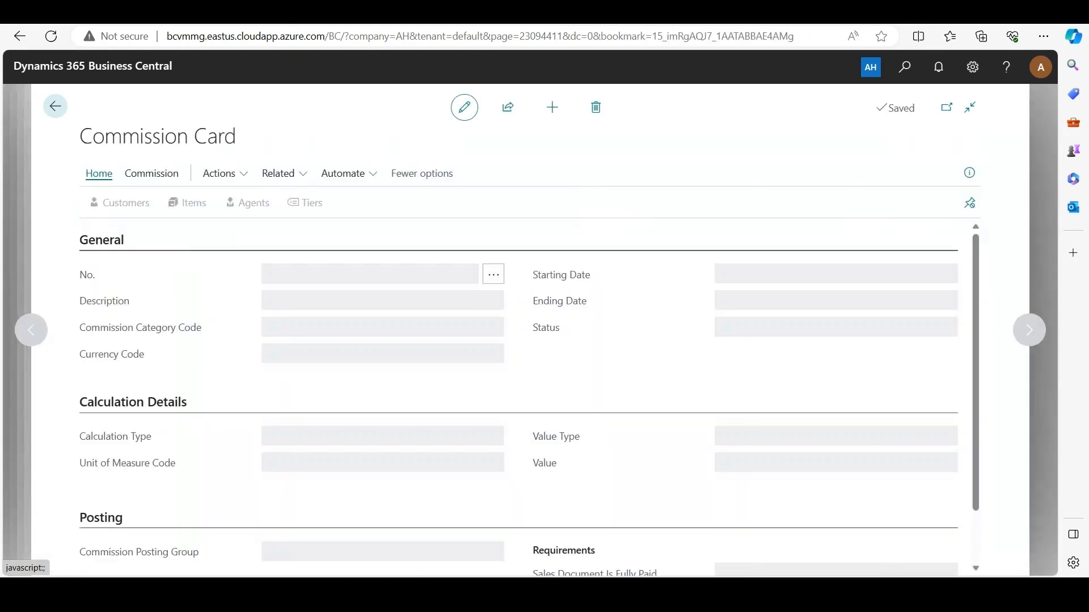
{"action": "left_click", "coordinate": [408, 381]}
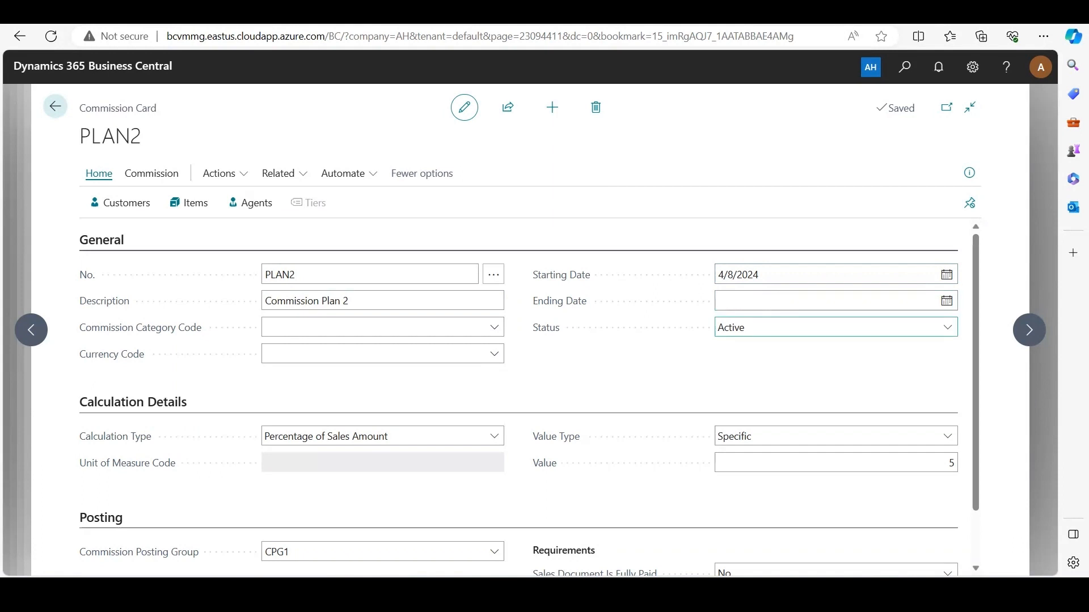
Examine the Status and Calculation Type options of the commission plan, keeping Active and Percentage of Sales Amount
{"action": "left_click", "coordinate": [763, 328]}
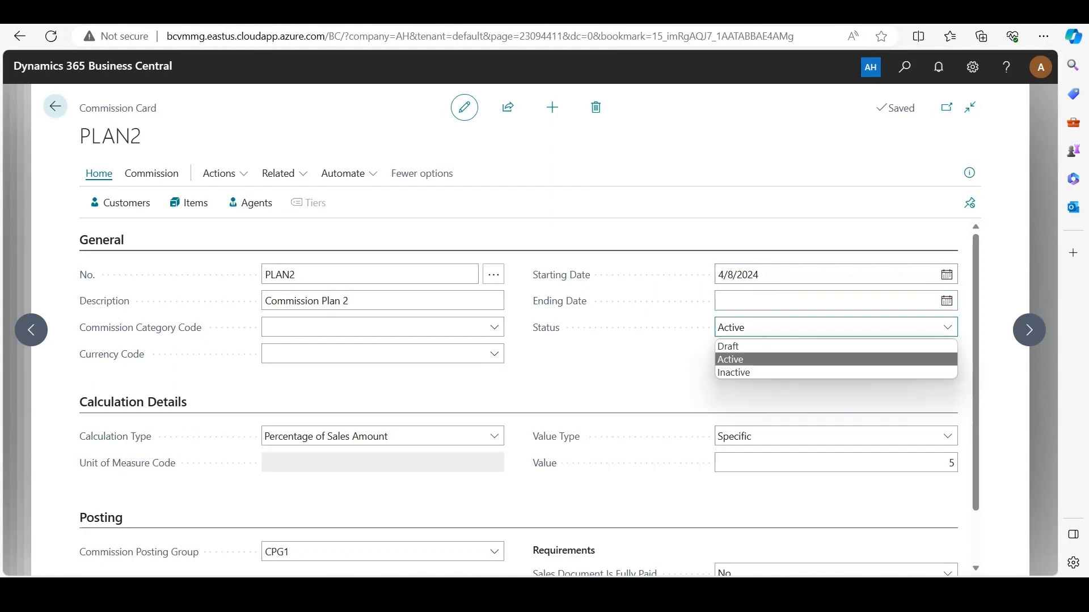
{"action": "left_click", "coordinate": [635, 377]}
{"action": "scroll", "coordinate": [529, 397], "scroll_direction": "down", "scroll_amount": 1}
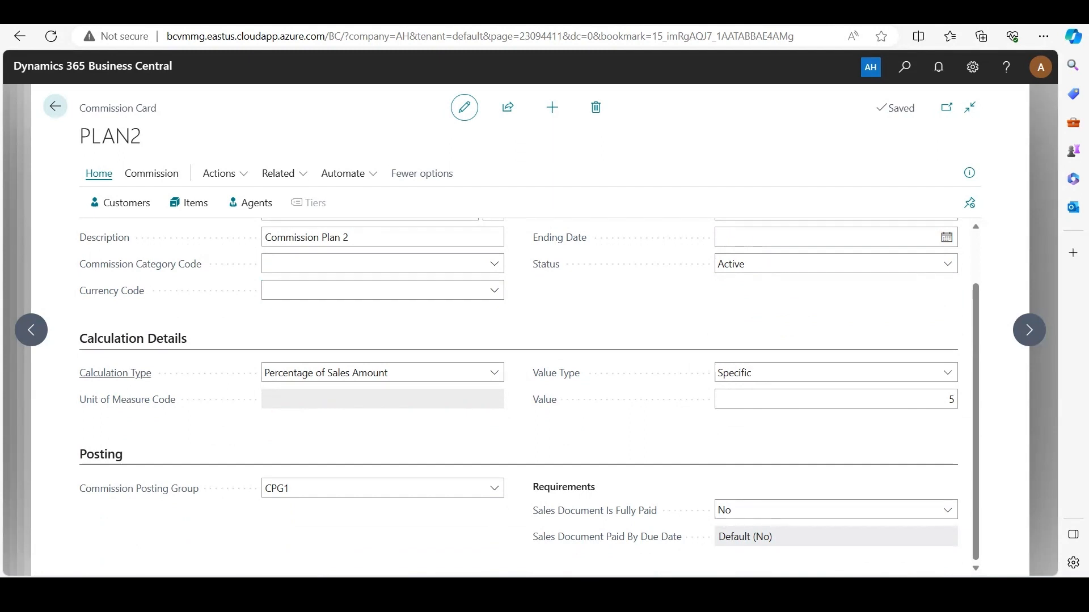
{"action": "left_click", "coordinate": [382, 372]}
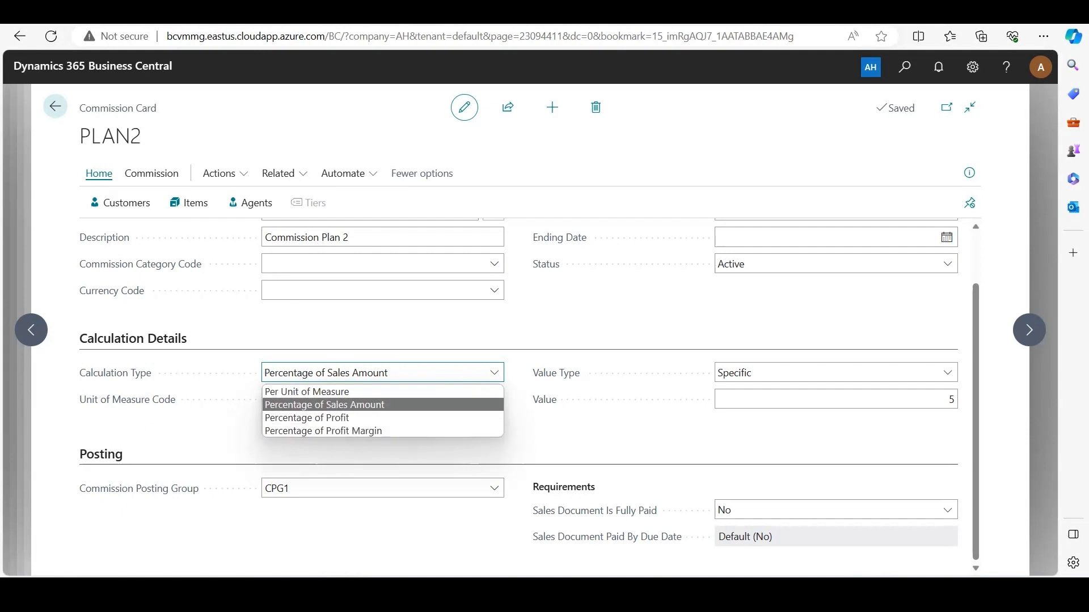
{"action": "left_click", "coordinate": [482, 405]}
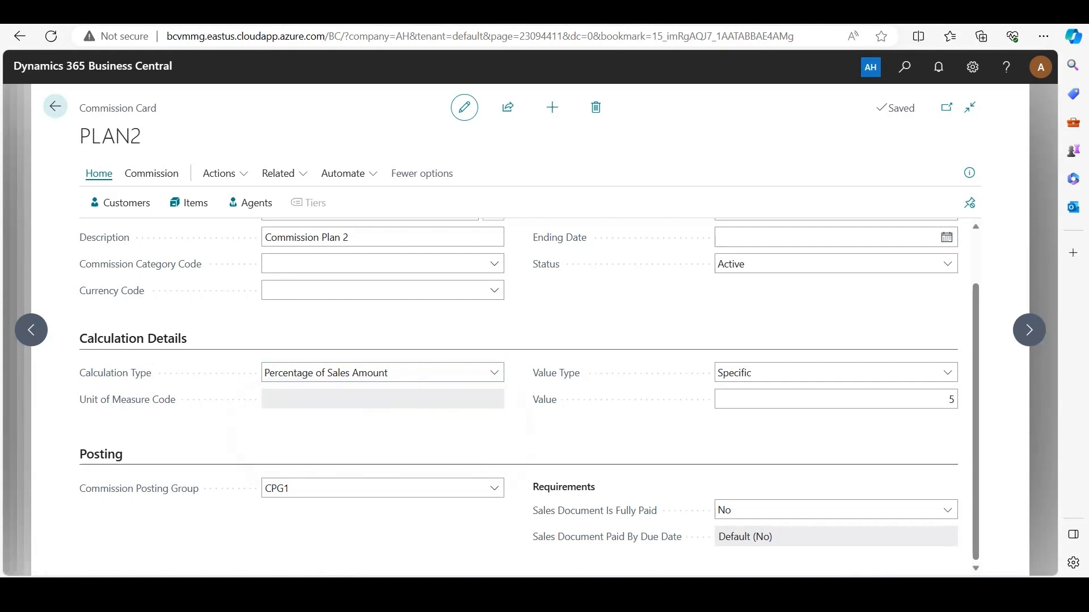
Review the commission plan's value, posting group and the requirements for paid sales documents
{"action": "left_click", "coordinate": [836, 399]}
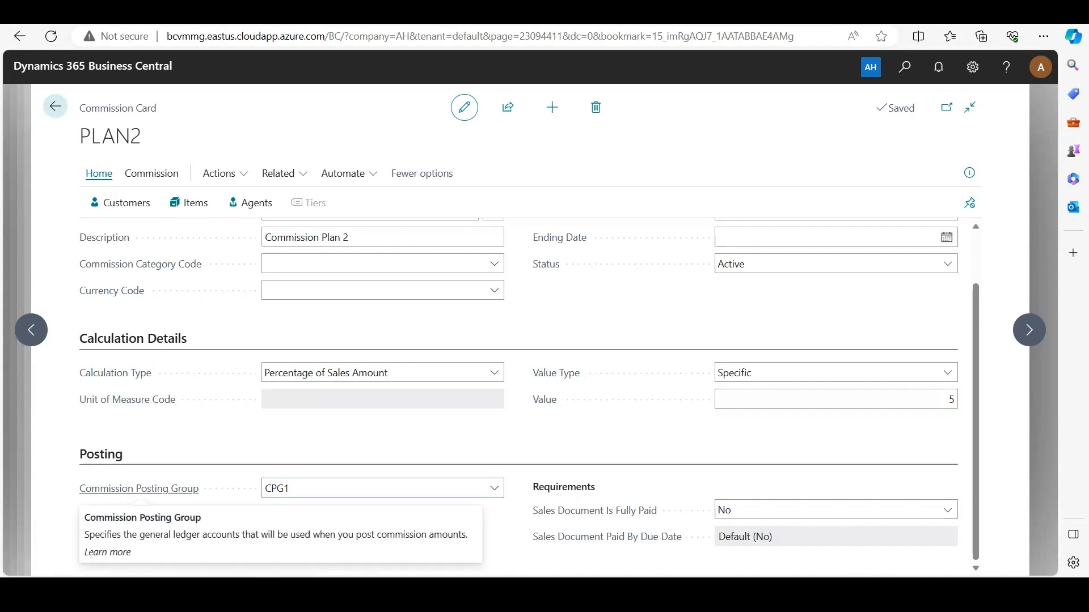
{"action": "mouse_move", "coordinate": [595, 511]}
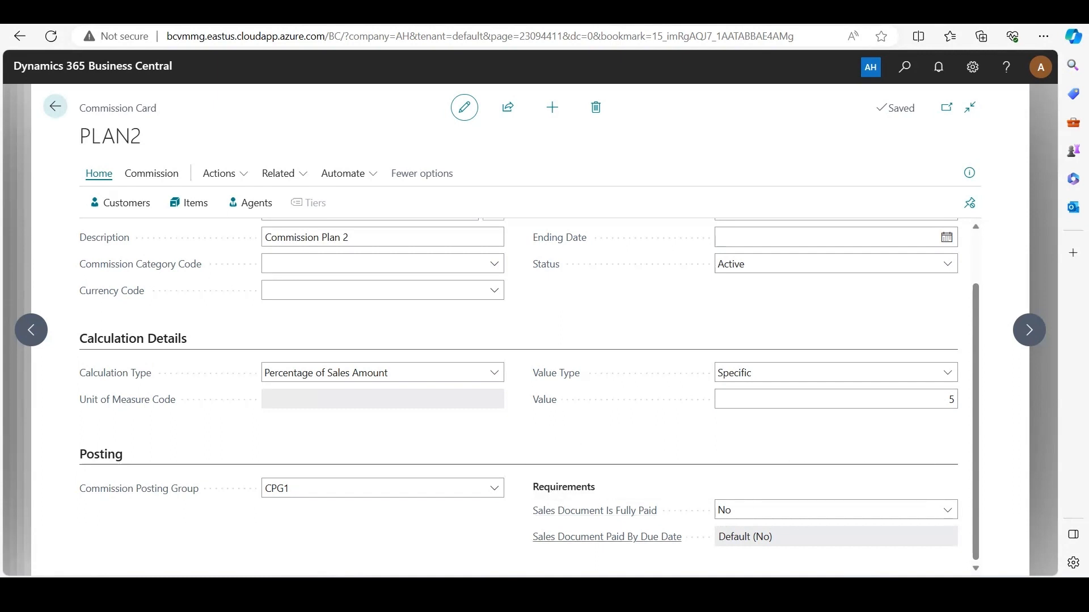
{"action": "mouse_move", "coordinate": [606, 536]}
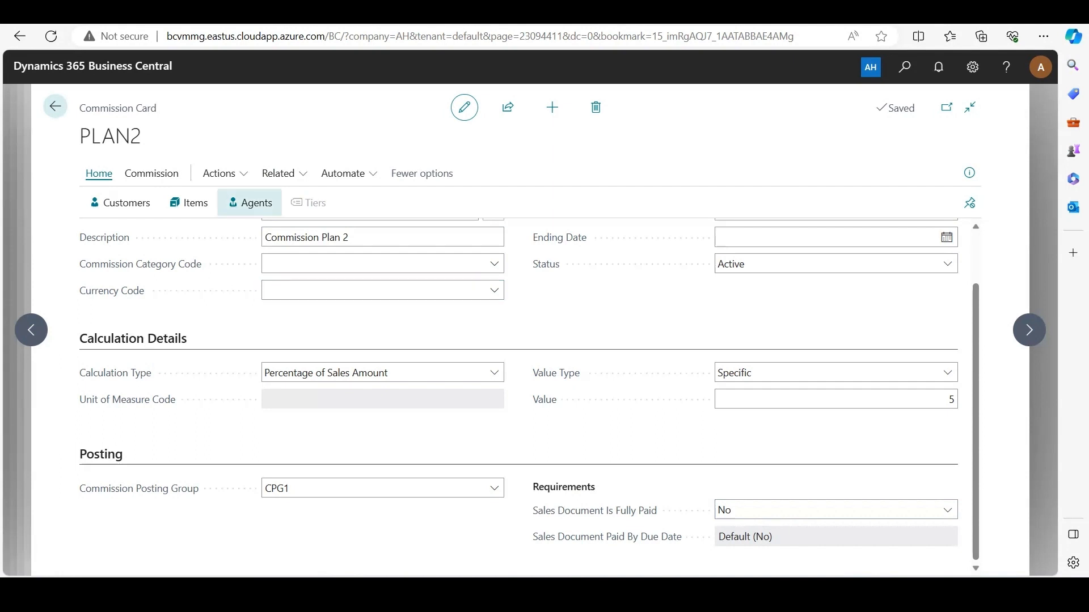
Review the agents assigned to the commission plan, checking the Agent Type and Agent No. choices and keeping Agent and AGENT1
{"action": "left_click", "coordinate": [249, 202]}
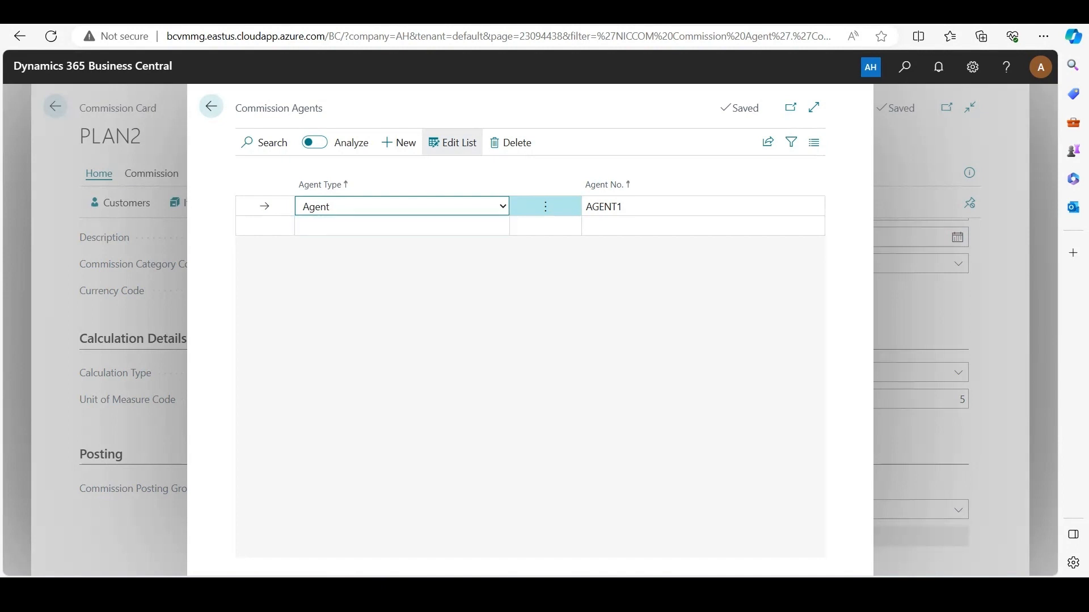
{"action": "left_click", "coordinate": [503, 207]}
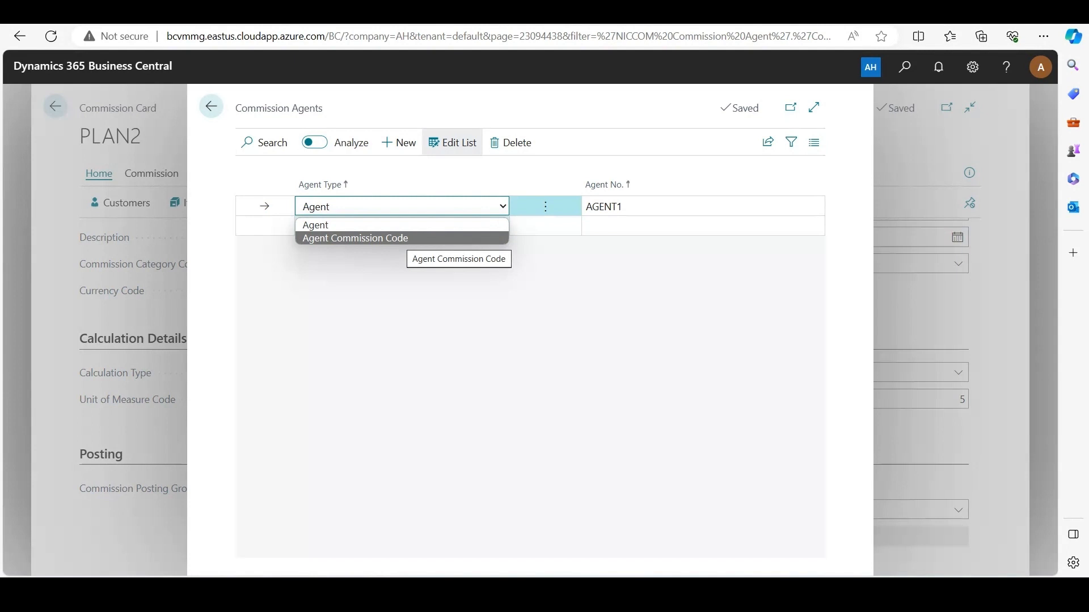
{"action": "left_click", "coordinate": [404, 225]}
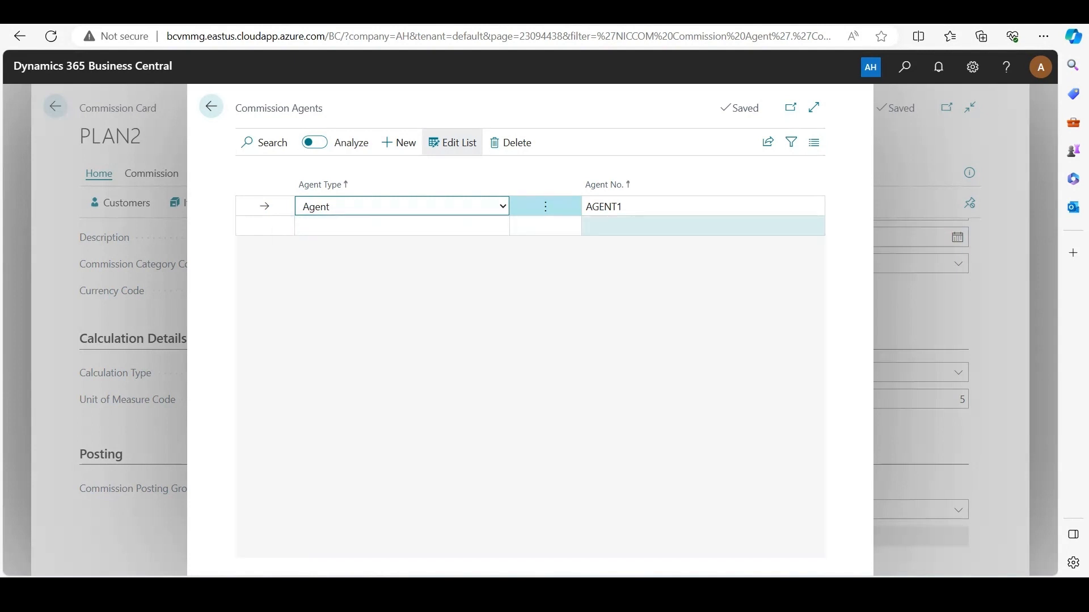
{"action": "key", "text": "Tab"}
{"action": "left_click", "coordinate": [814, 206]}
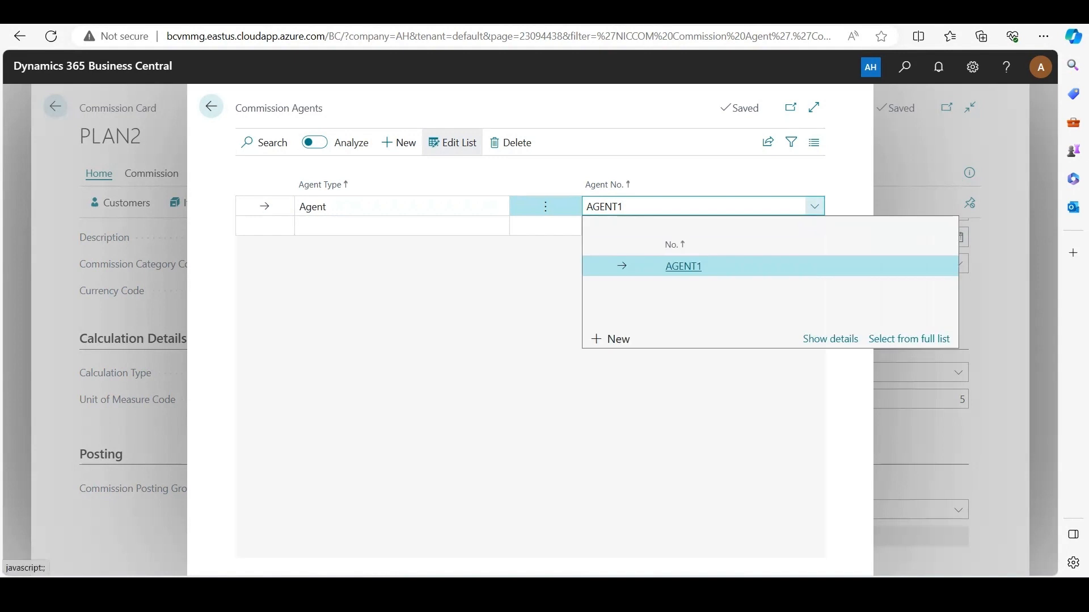
{"action": "left_click", "coordinate": [909, 339]}
{"action": "key", "text": "Escape"}
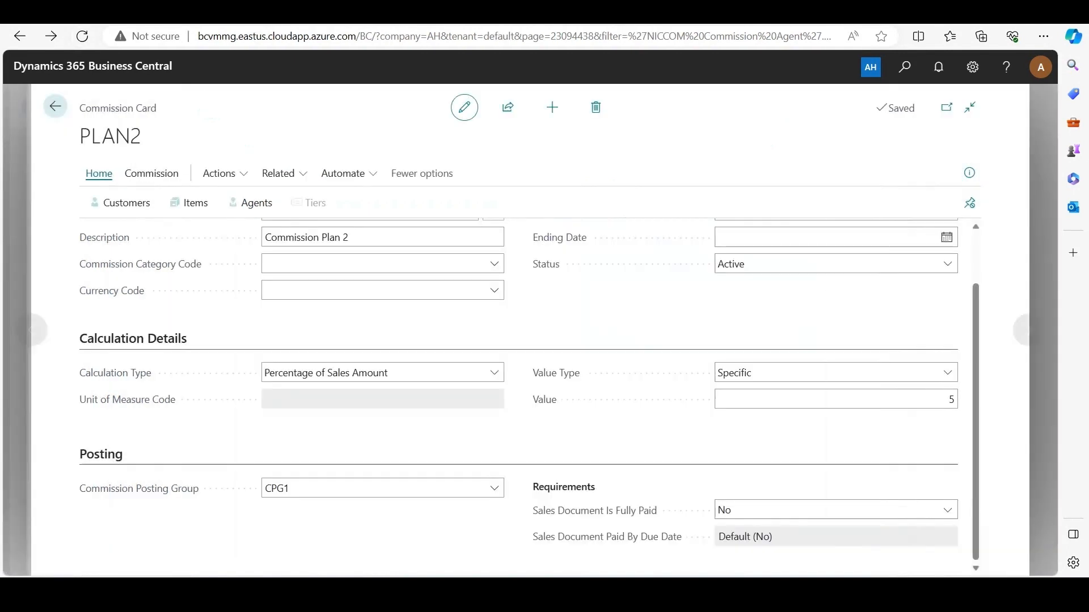
Review the customers assigned to the commission plan, keeping Trey Research as the selected customer
{"action": "left_click", "coordinate": [120, 203]}
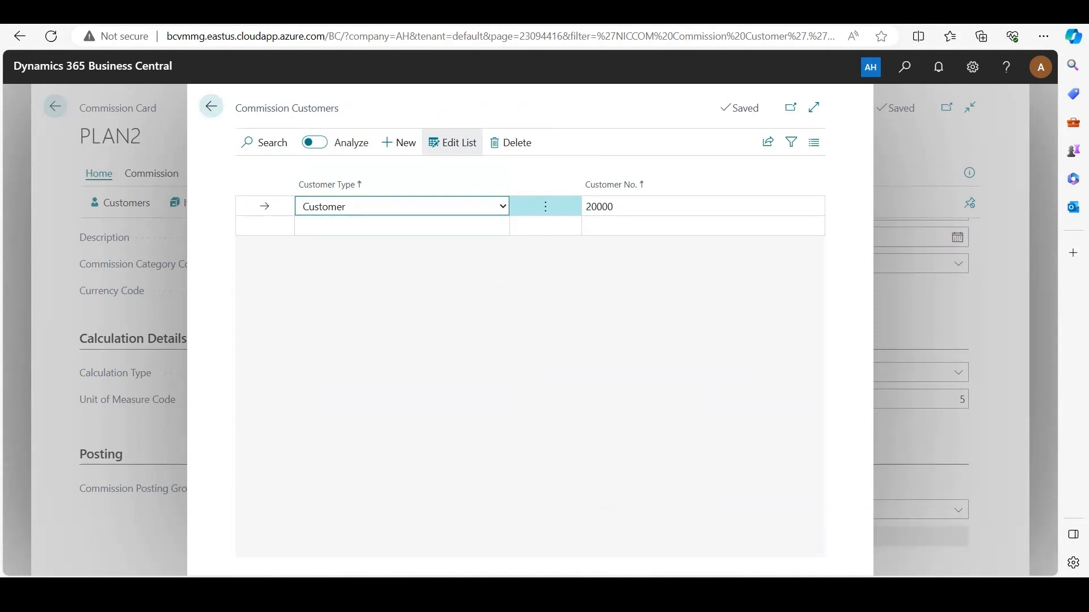
{"action": "left_click", "coordinate": [600, 207]}
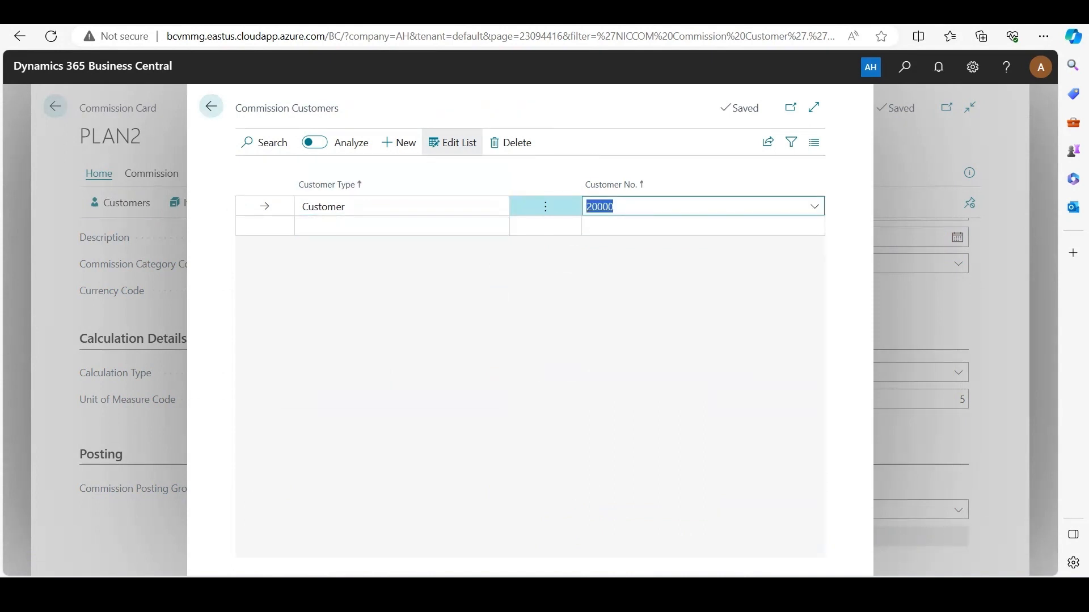
{"action": "left_click", "coordinate": [814, 207]}
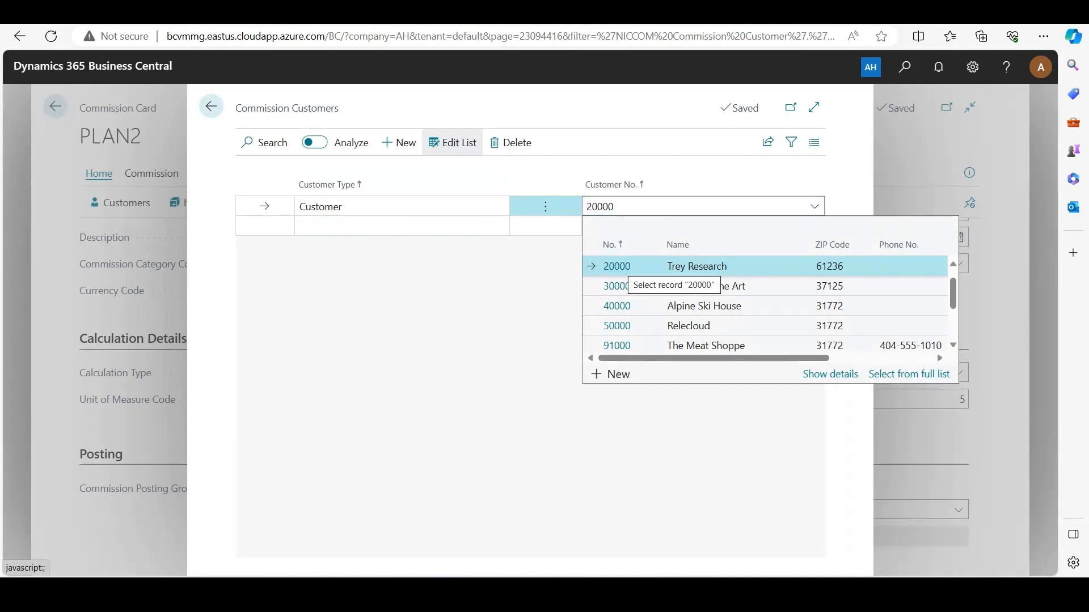
{"action": "left_click", "coordinate": [618, 266]}
{"action": "left_click", "coordinate": [211, 107]}
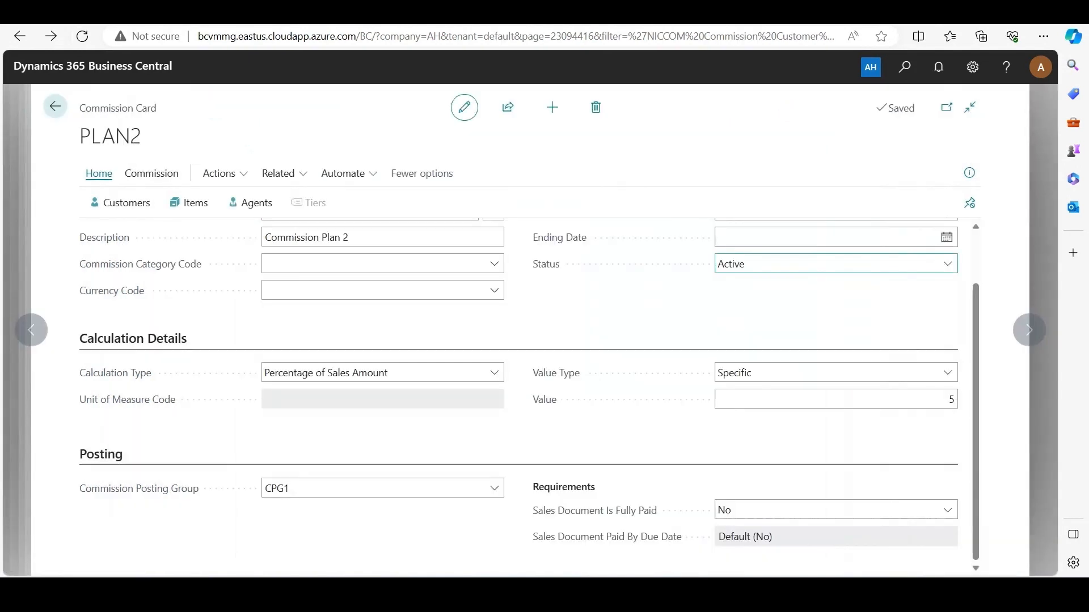
Review the commission plan's items, checking the Item No. and Item Type choices and keeping Item and F00001
{"action": "left_click", "coordinate": [188, 202]}
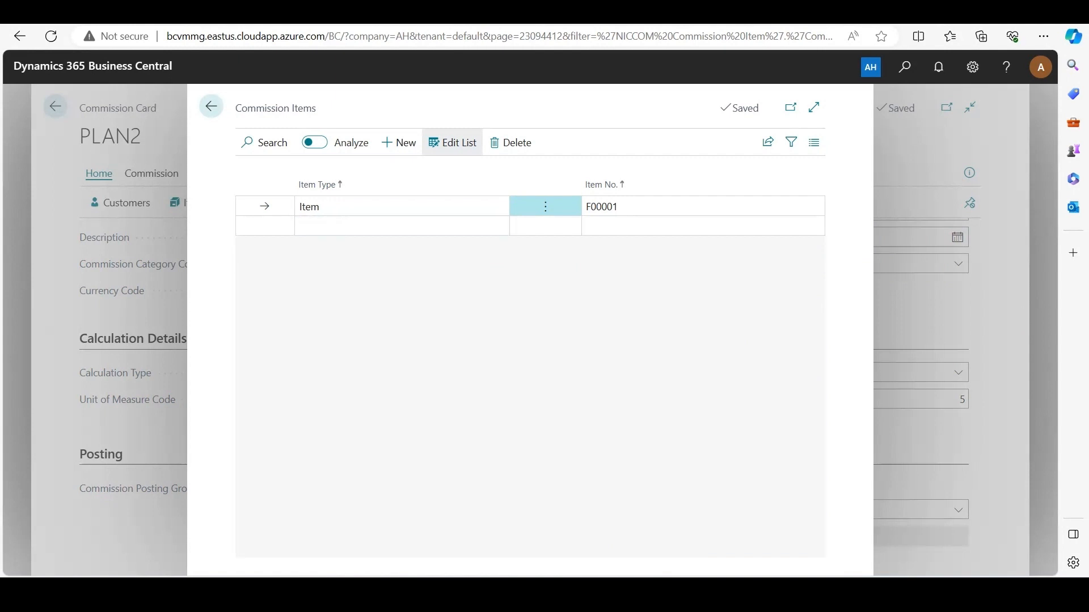
{"action": "left_click", "coordinate": [618, 207]}
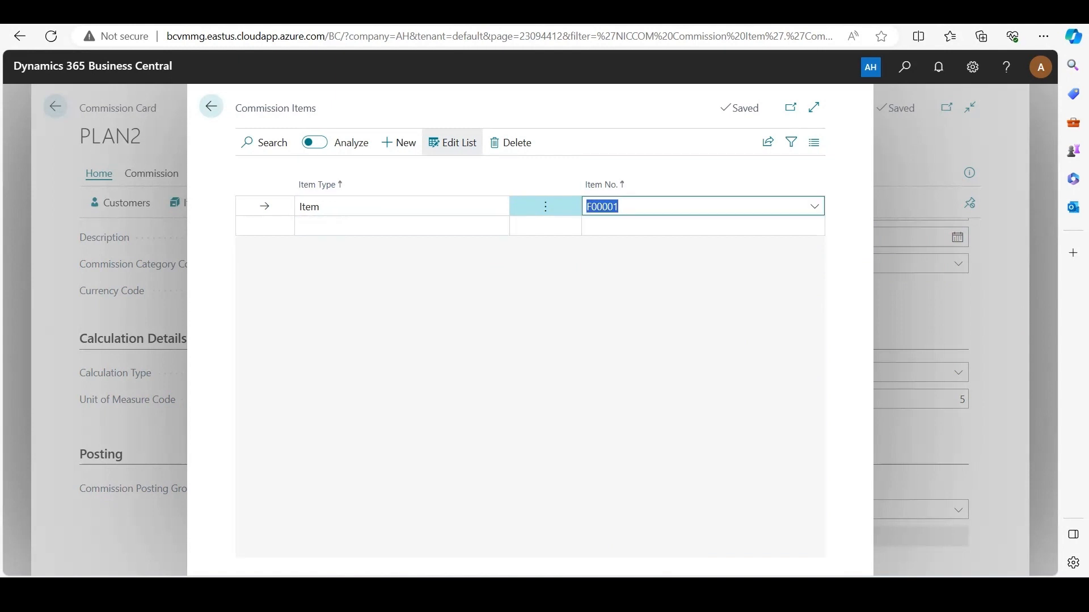
{"action": "left_click", "coordinate": [814, 206]}
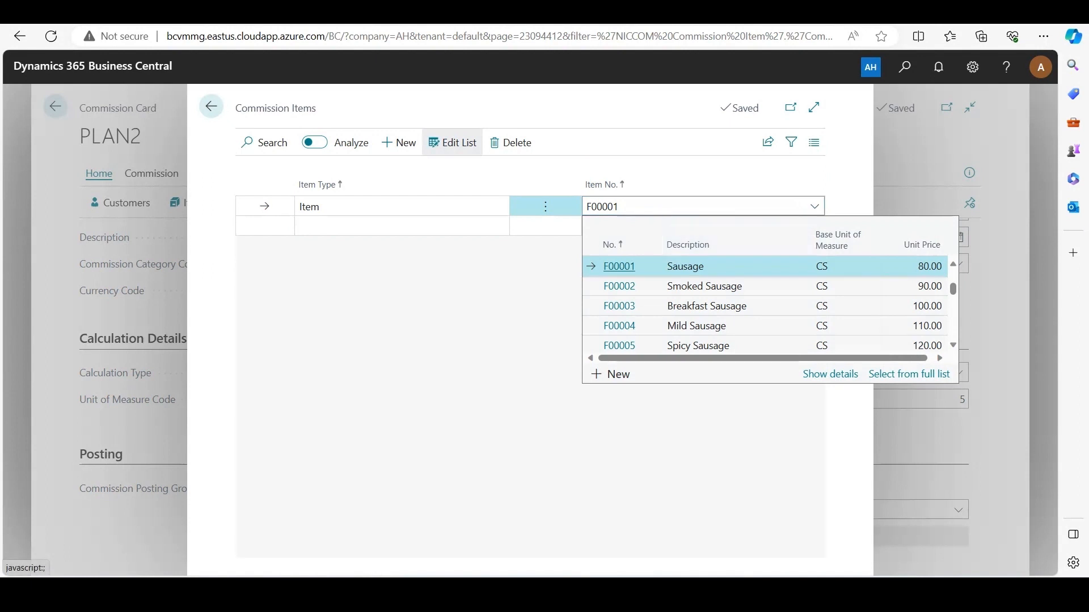
{"action": "left_click", "coordinate": [476, 224]}
{"action": "left_click", "coordinate": [476, 207]}
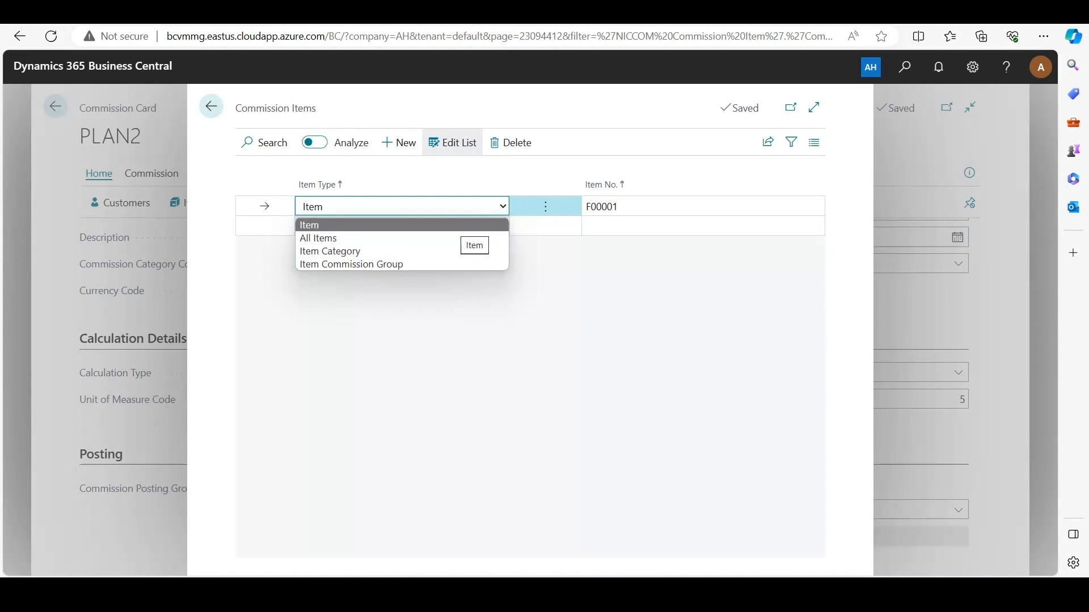
{"action": "left_click", "coordinate": [461, 226]}
{"action": "left_click", "coordinate": [471, 318]}
{"action": "key", "text": "Escape"}
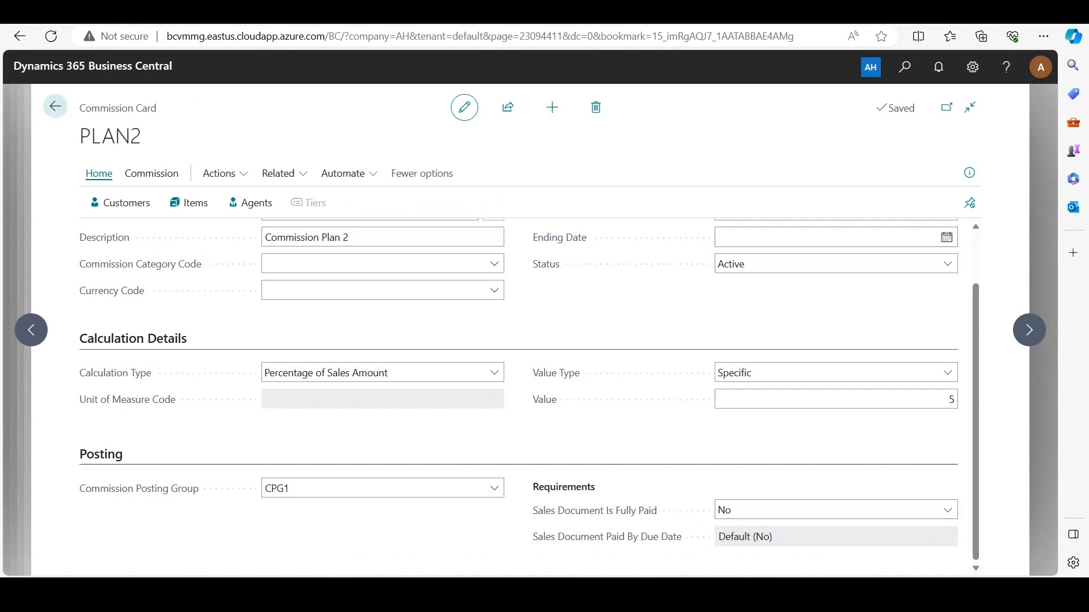
Find the Sales Orders list and open the Trey Research order dated 4/8/2024
{"action": "key", "text": "alt+q"}
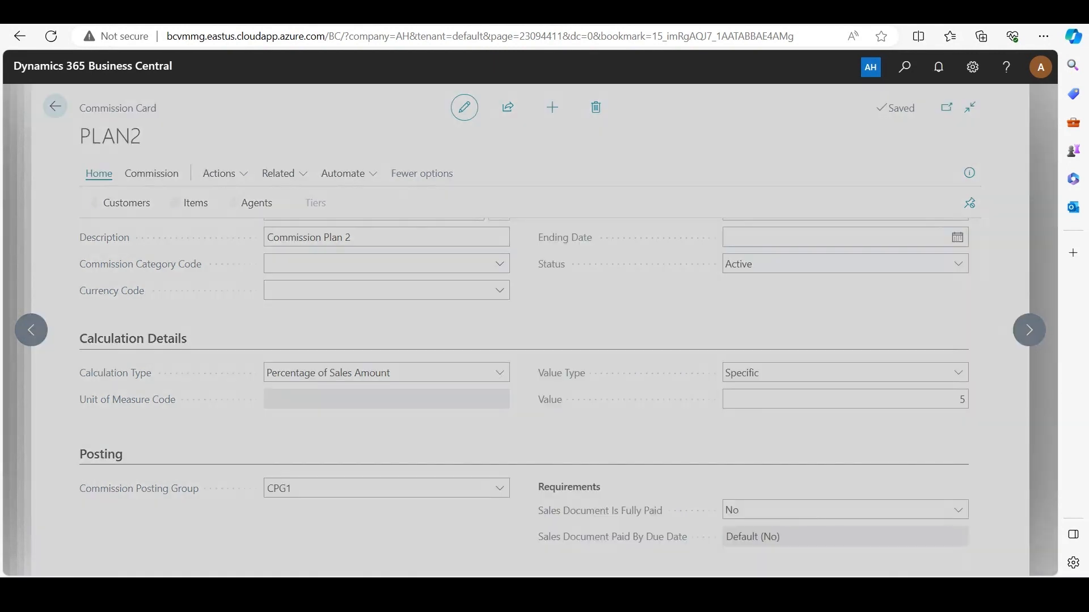
{"action": "type", "text": "sales orders"}
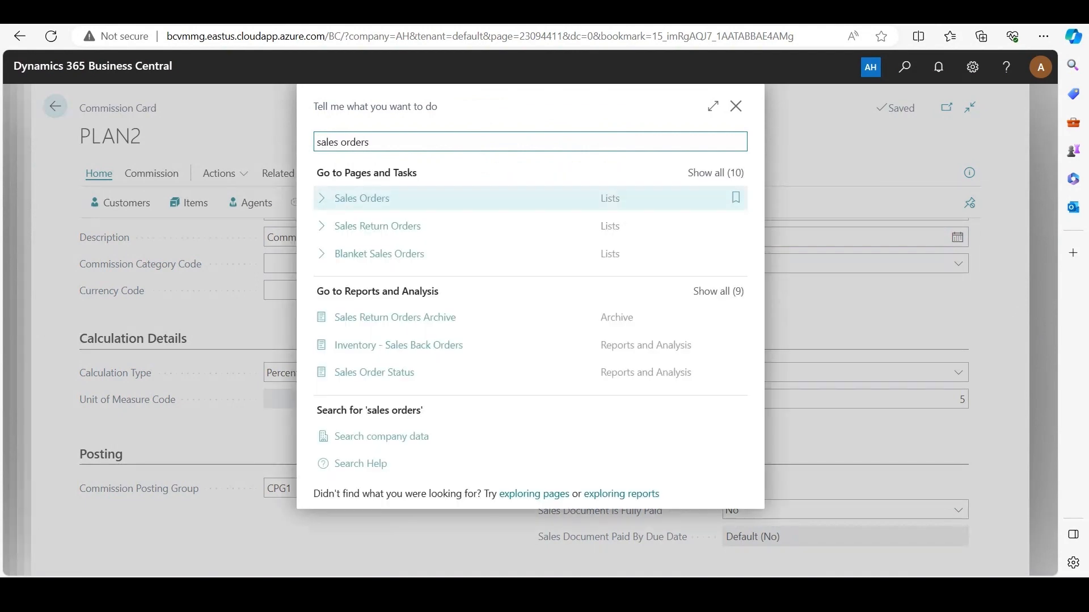
{"action": "key", "text": "Return"}
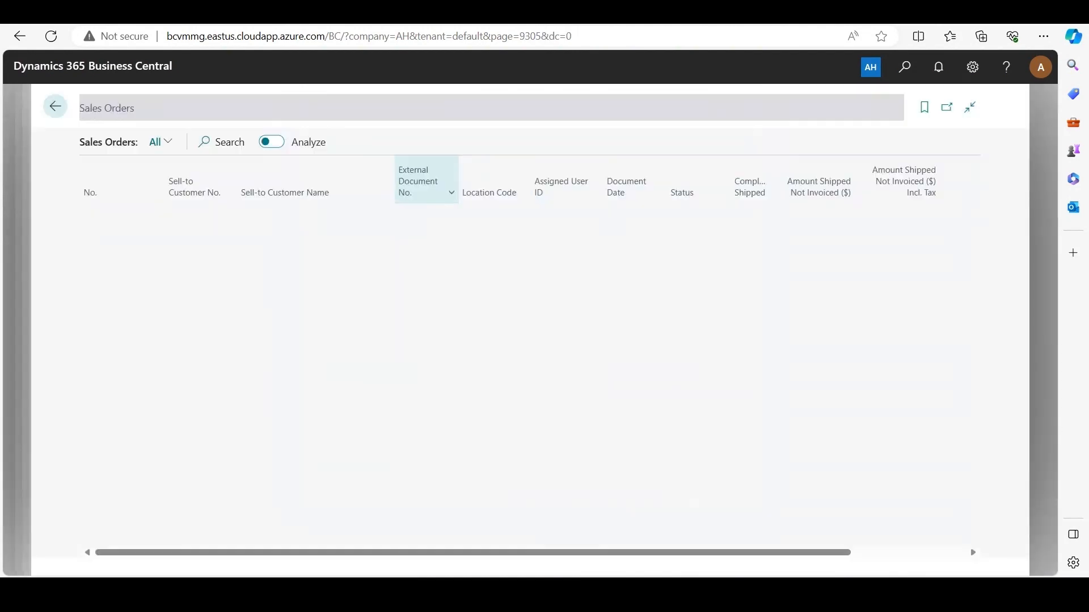
{"action": "scroll", "coordinate": [113, 289], "scroll_direction": "down", "scroll_amount": 3}
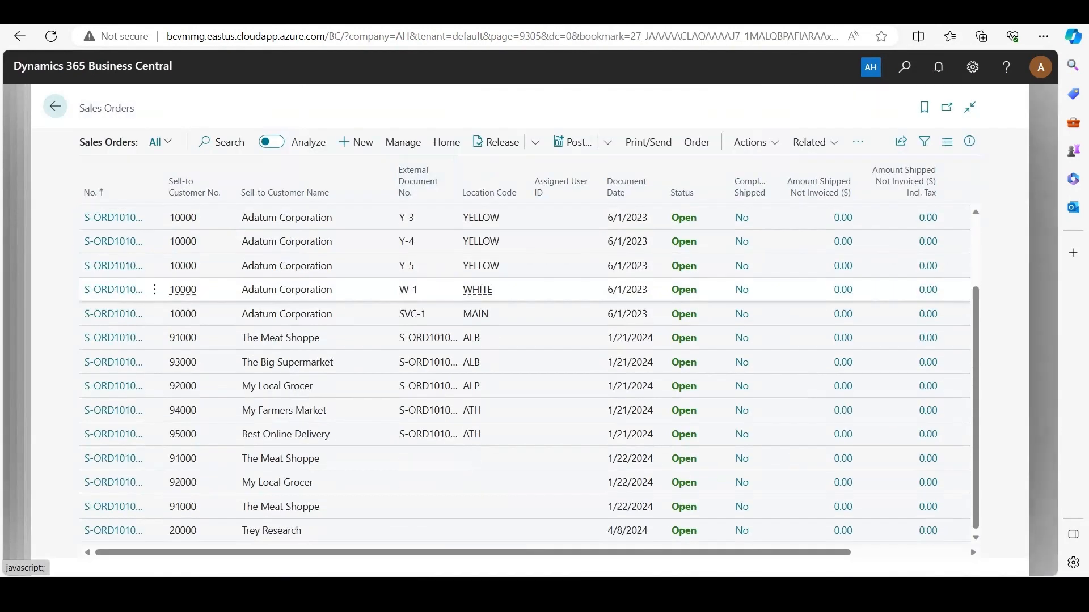
{"action": "left_click", "coordinate": [113, 531]}
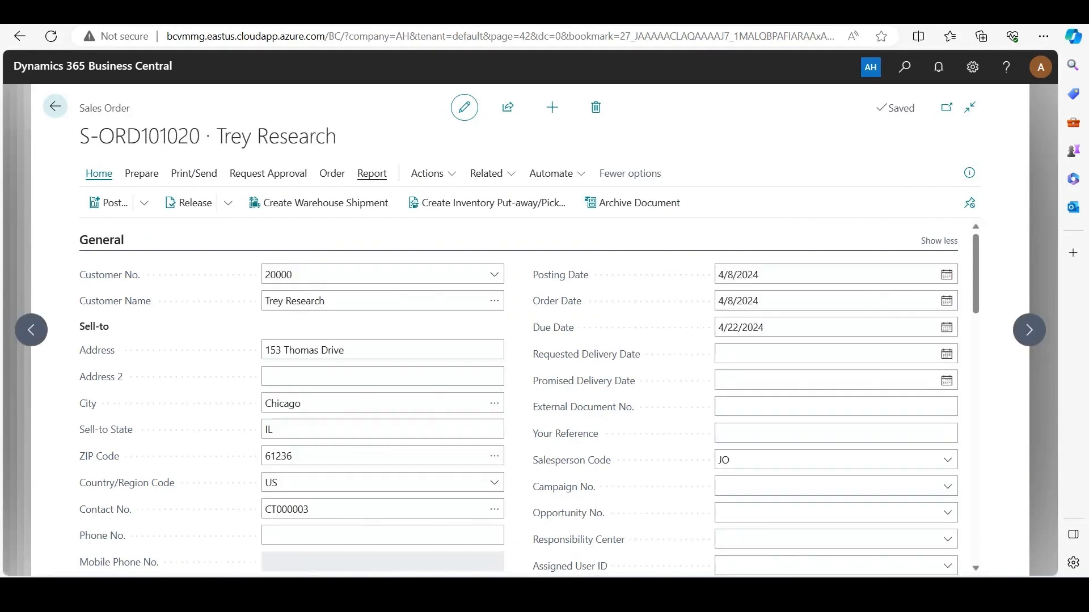
Check the sales order's item line and the agents assigned to the document
{"action": "scroll", "coordinate": [529, 397], "scroll_direction": "down", "scroll_amount": 6}
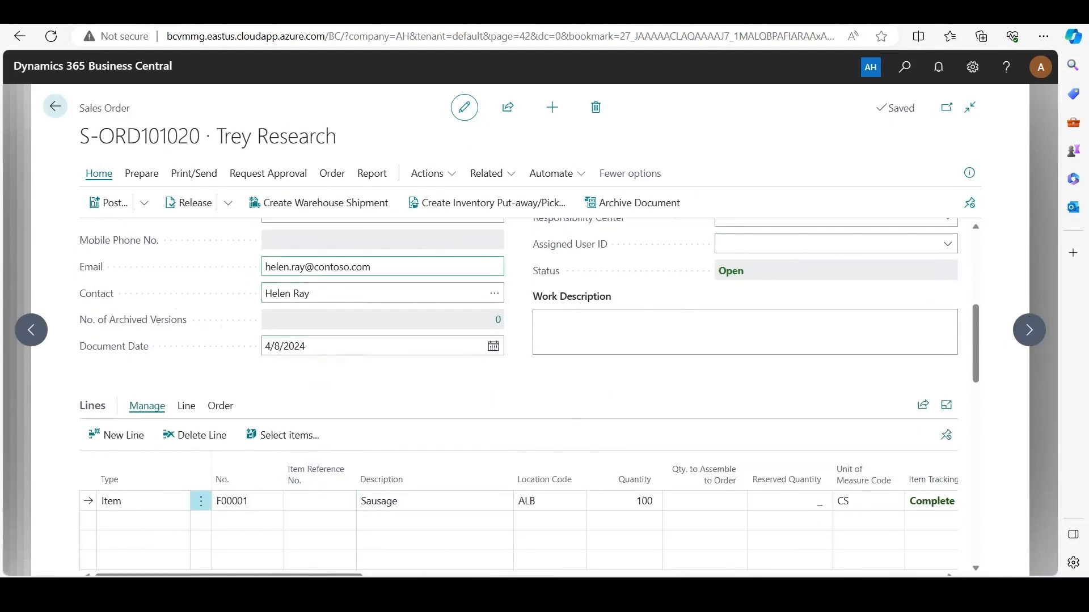
{"action": "left_click", "coordinate": [331, 173]}
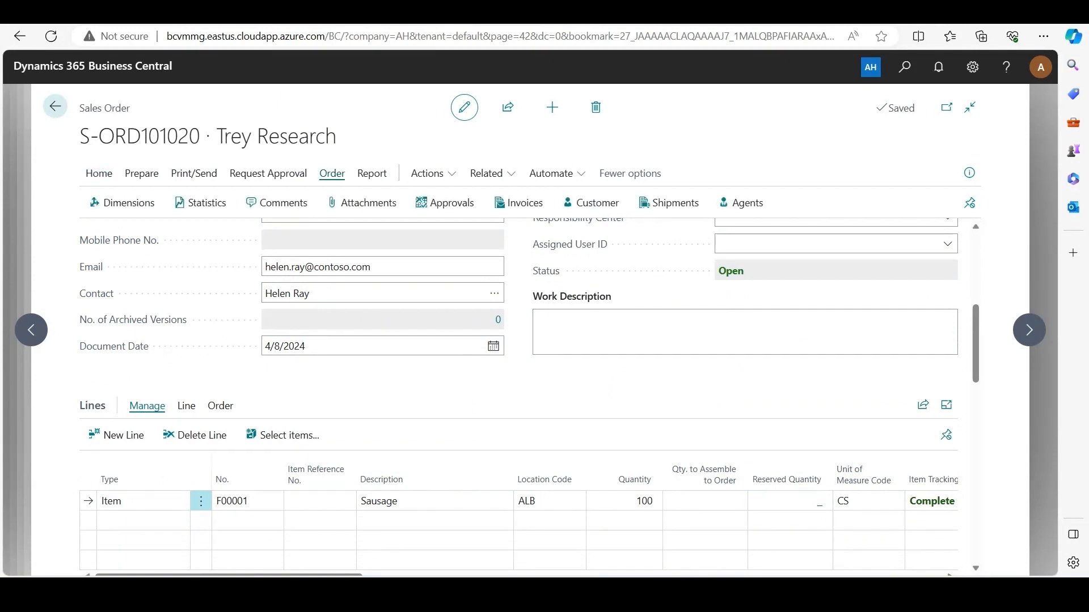
{"action": "left_click", "coordinate": [741, 203]}
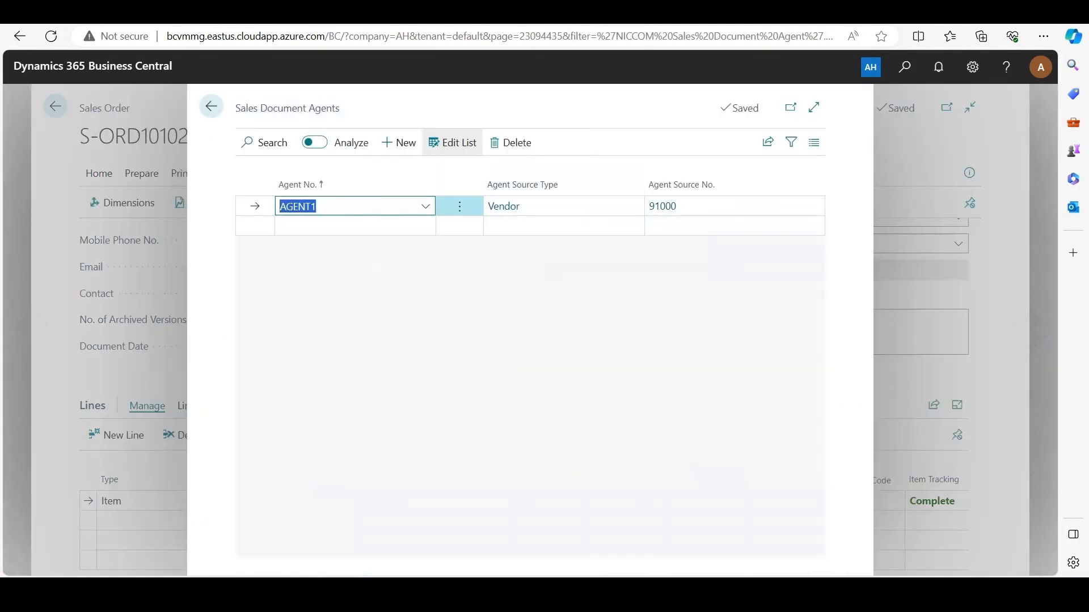
{"action": "left_click", "coordinate": [392, 278]}
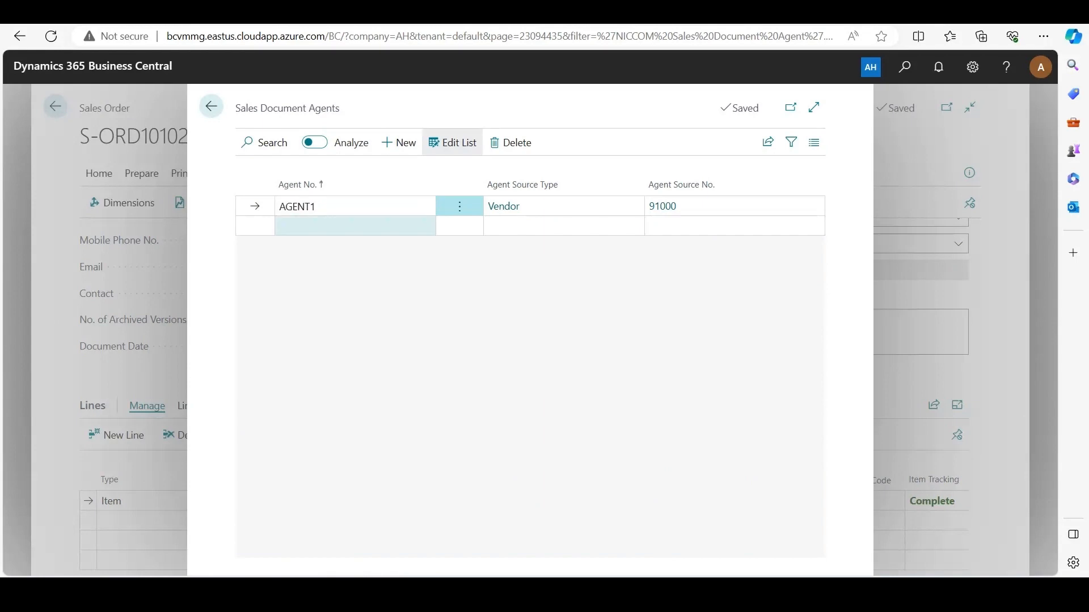
{"action": "left_click", "coordinate": [912, 244]}
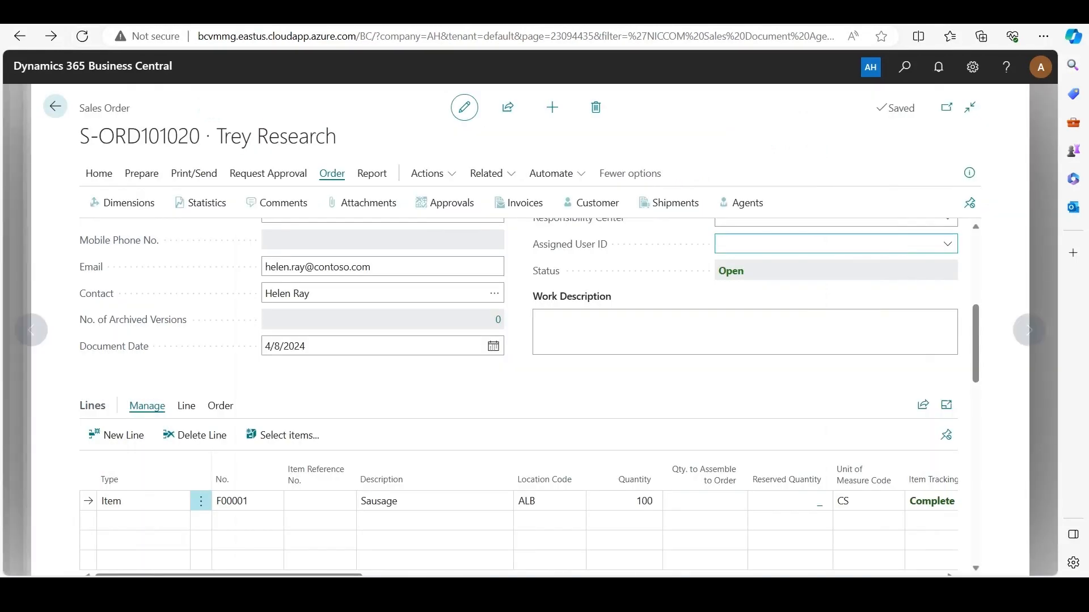
Recheck the sales order's header and lines, then post the order and open the posted invoice
{"action": "scroll", "coordinate": [576, 340], "scroll_direction": "up", "scroll_amount": 3}
{"action": "scroll", "coordinate": [519, 397], "scroll_direction": "up", "scroll_amount": 2}
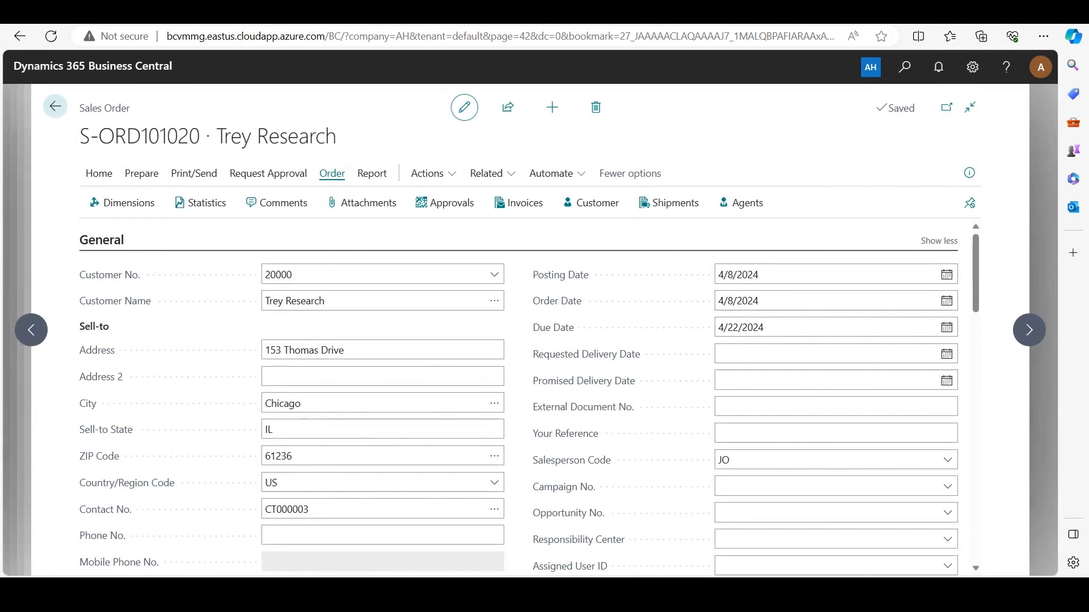
{"action": "scroll", "coordinate": [529, 397], "scroll_direction": "down", "scroll_amount": 7}
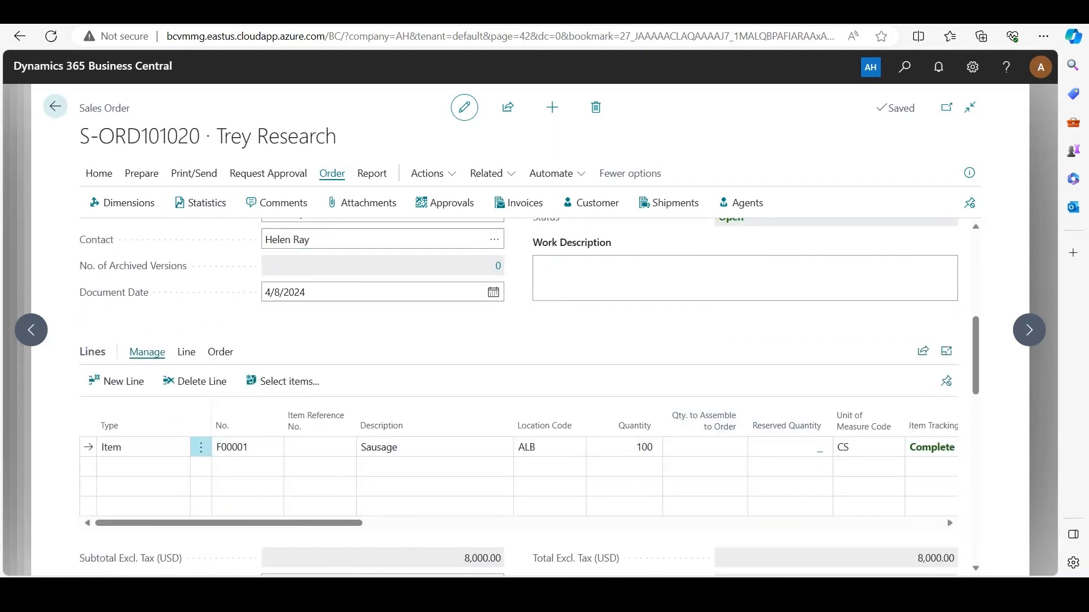
{"action": "left_click", "coordinate": [99, 173]}
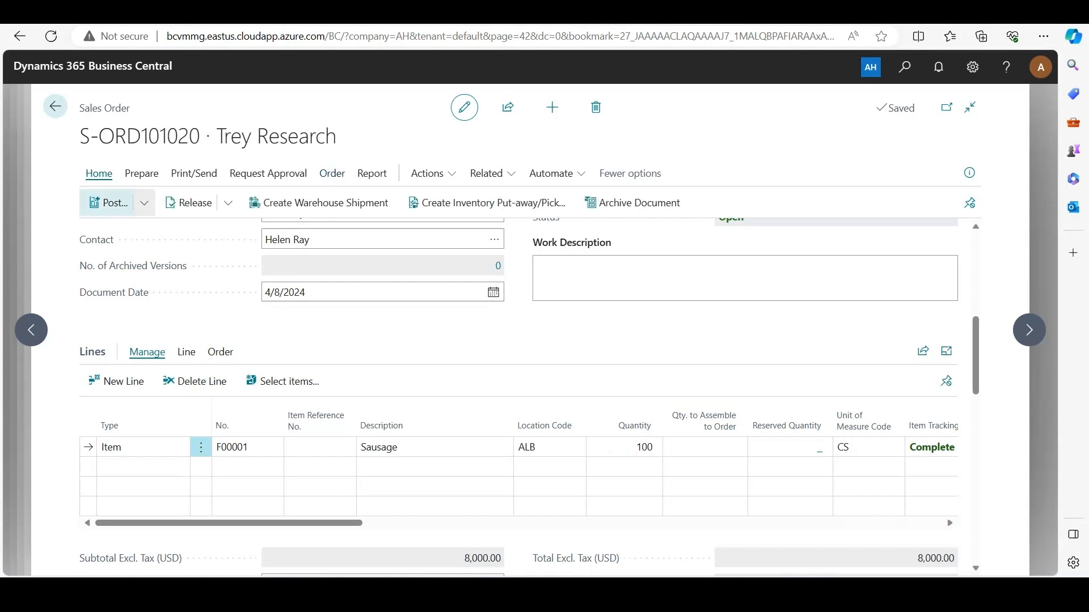
{"action": "left_click", "coordinate": [108, 203]}
{"action": "left_click", "coordinate": [592, 373]}
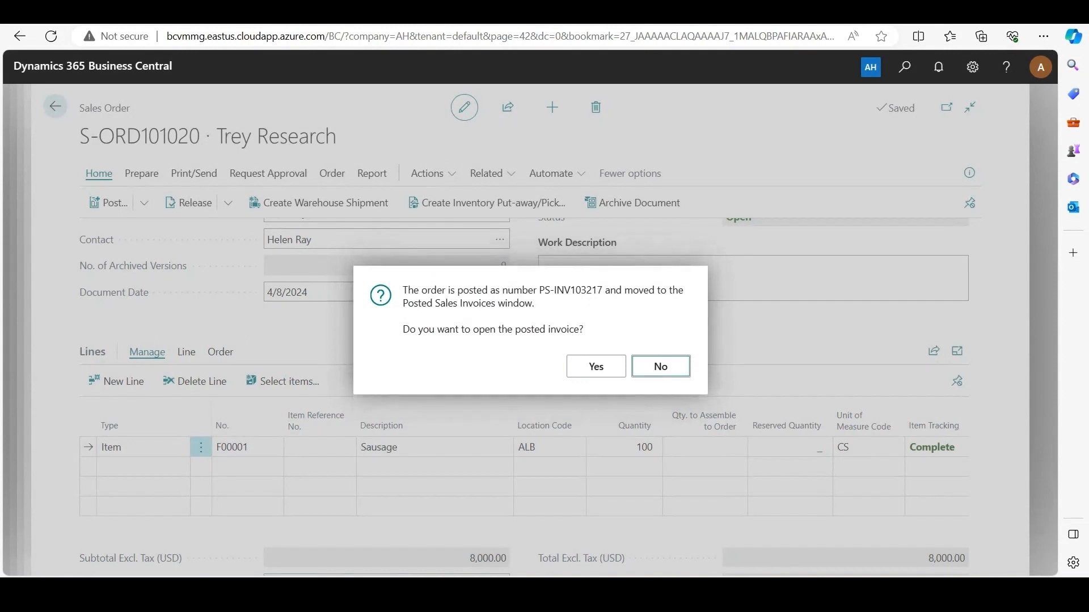
{"action": "left_click", "coordinate": [596, 367]}
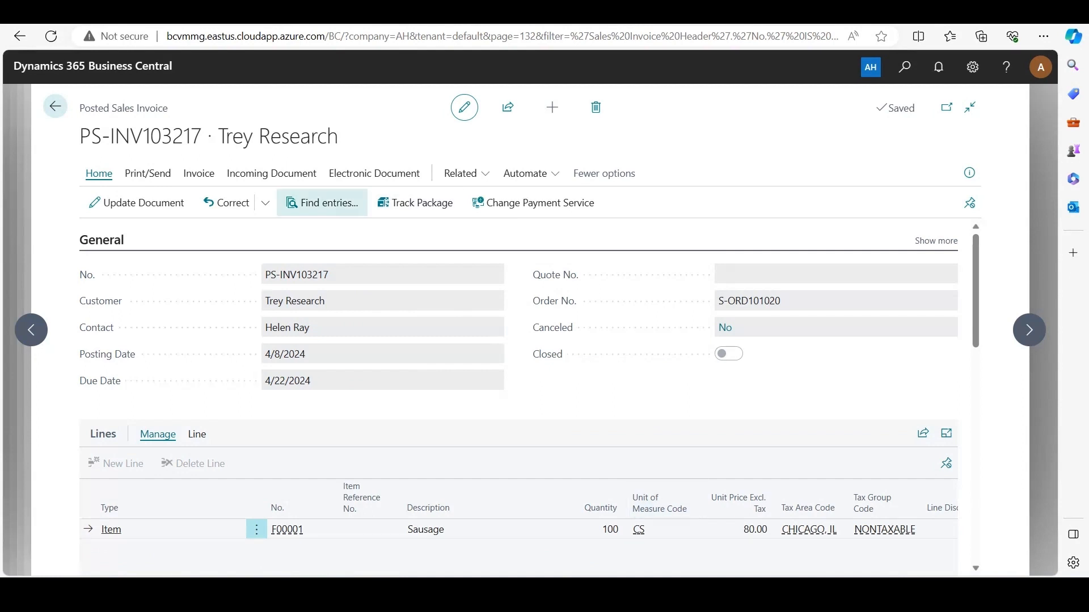
Find the entries related to the posted invoice and examine its commission entry, including the remaining amounts and open status
{"action": "left_click", "coordinate": [322, 203]}
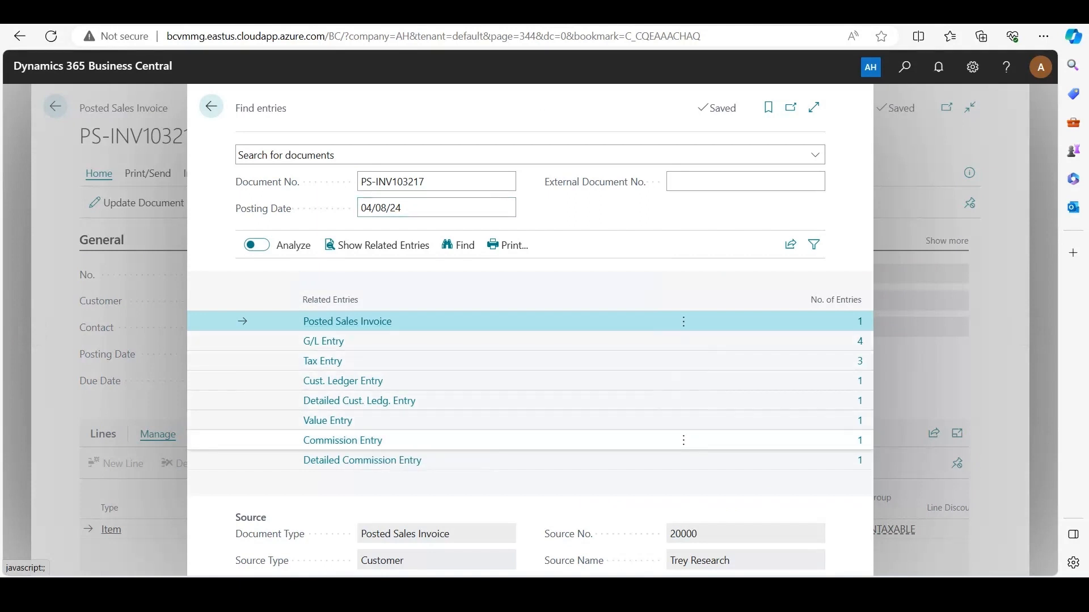
{"action": "left_click", "coordinate": [348, 441]}
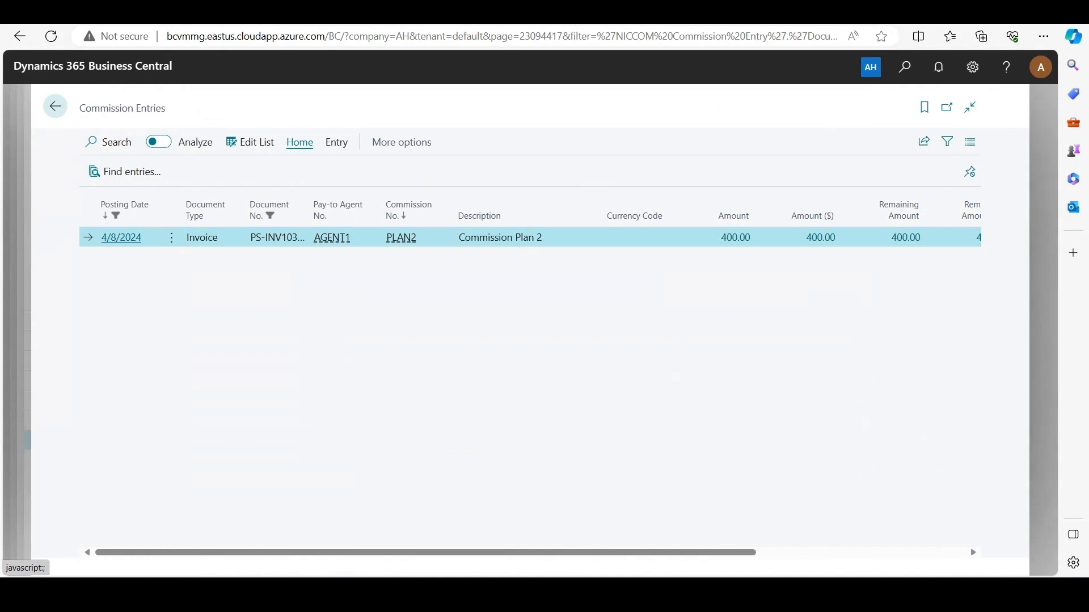
{"action": "left_click_drag", "start_coordinate": [397, 552], "coordinate": [513, 552]}
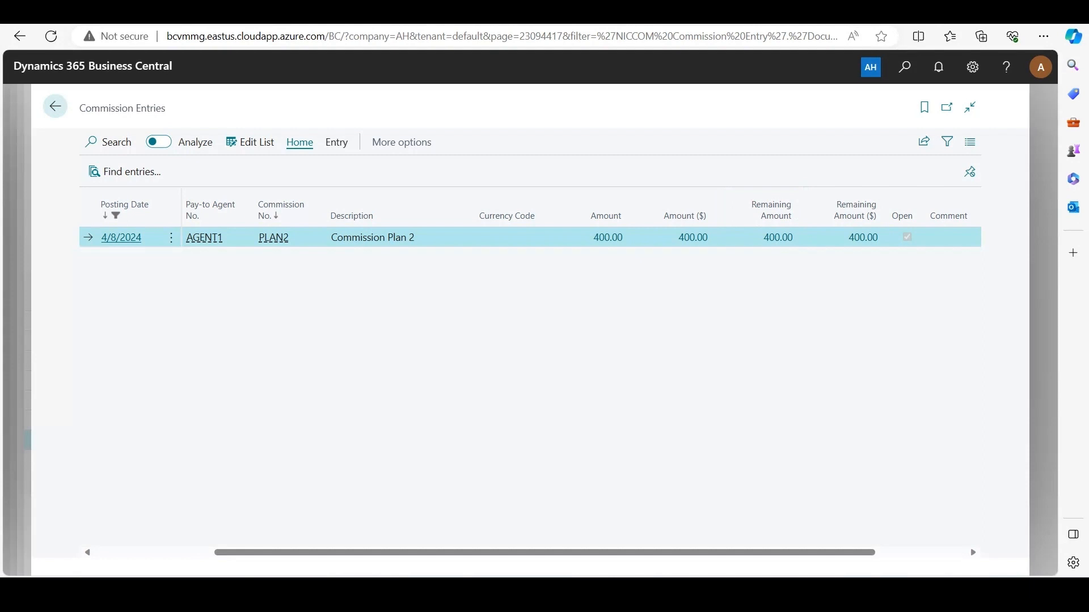
Drill down from the commission entry's amount and examine the detailed entry's customer, item and agent columns
{"action": "left_click", "coordinate": [607, 237]}
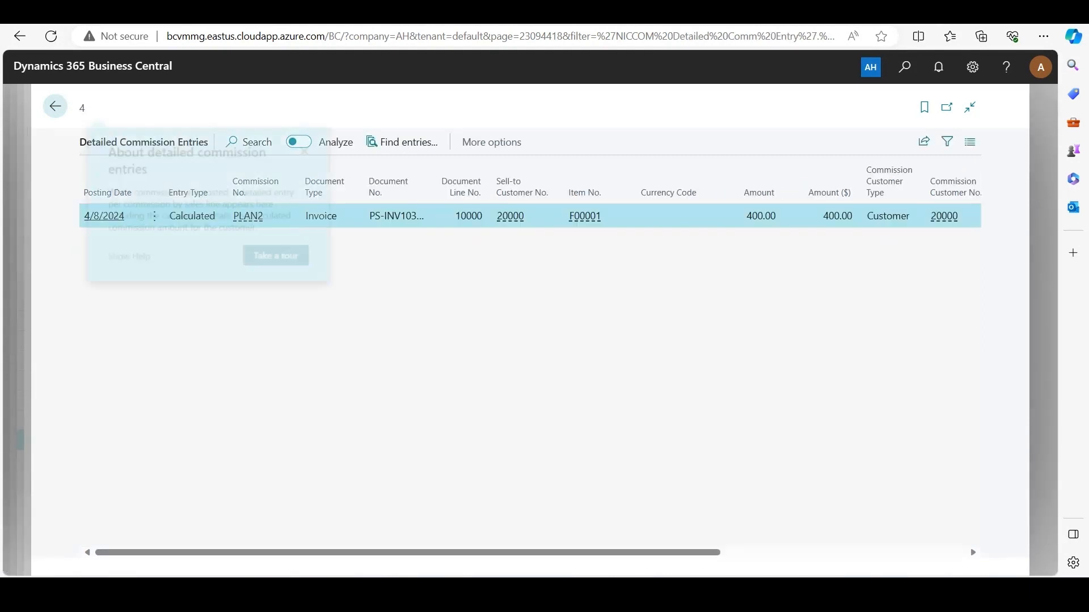
{"action": "left_click", "coordinate": [315, 145]}
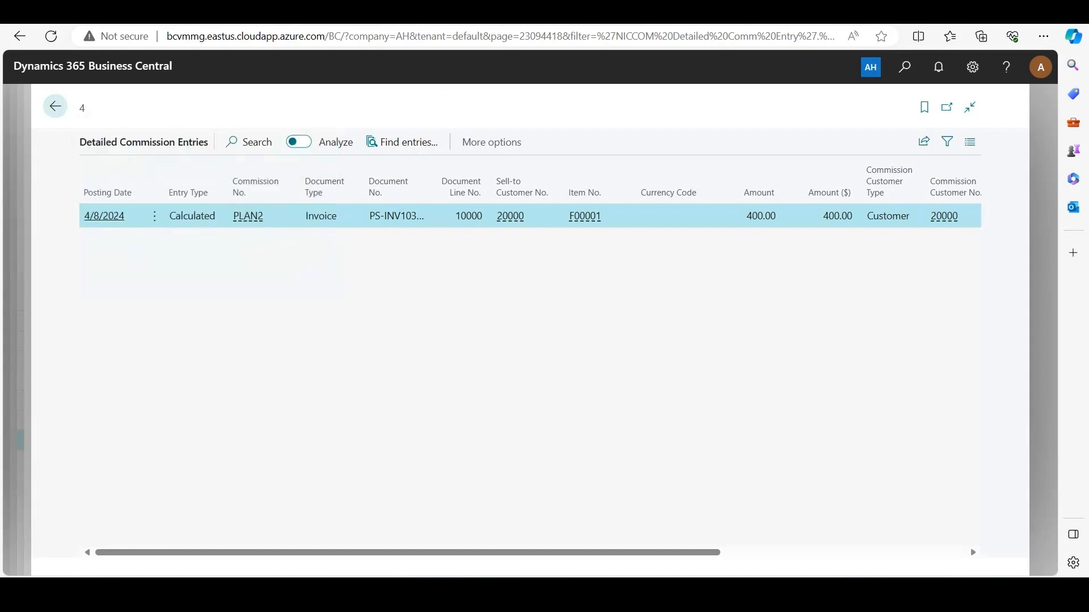
{"action": "left_click_drag", "start_coordinate": [408, 552], "coordinate": [653, 552]}
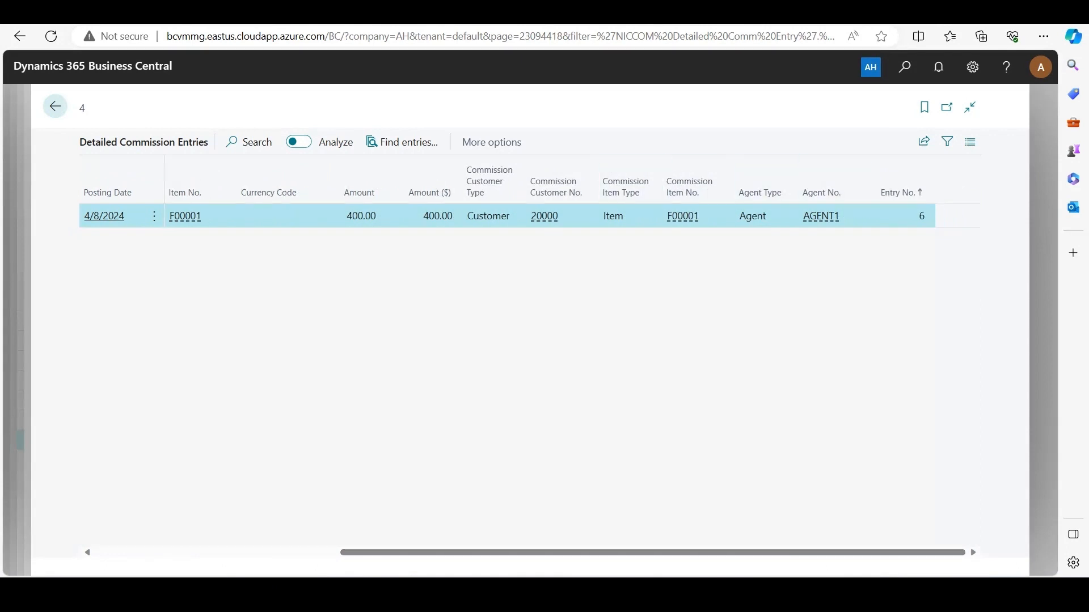
Search for "post commissions" and open the Post Commissions to Agents task
{"action": "left_click_drag", "start_coordinate": [652, 552], "coordinate": [407, 552]}
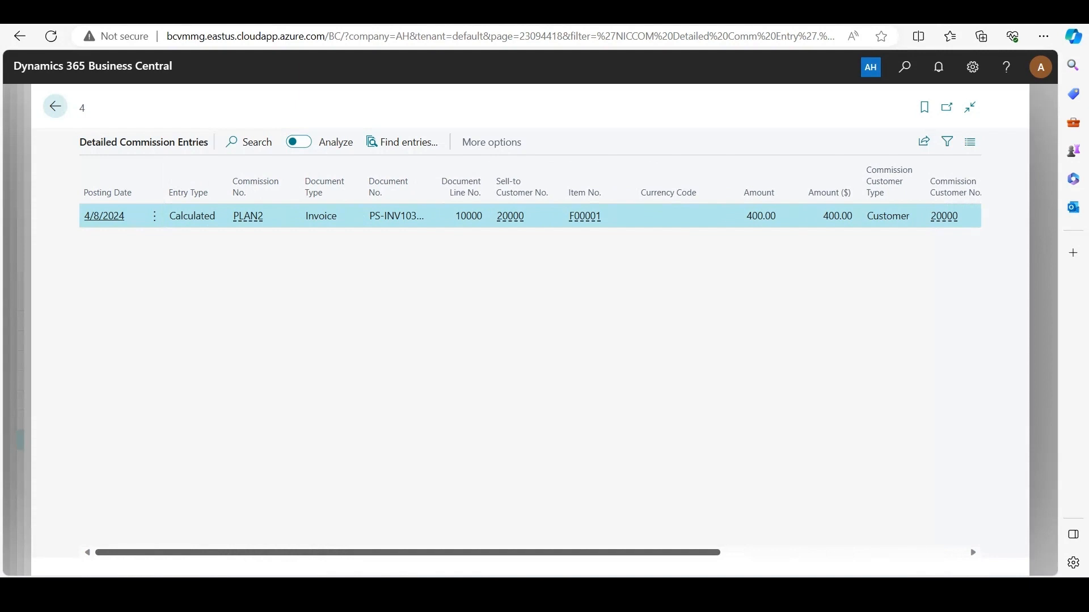
{"action": "key", "text": "alt+q"}
{"action": "type", "text": "p"}
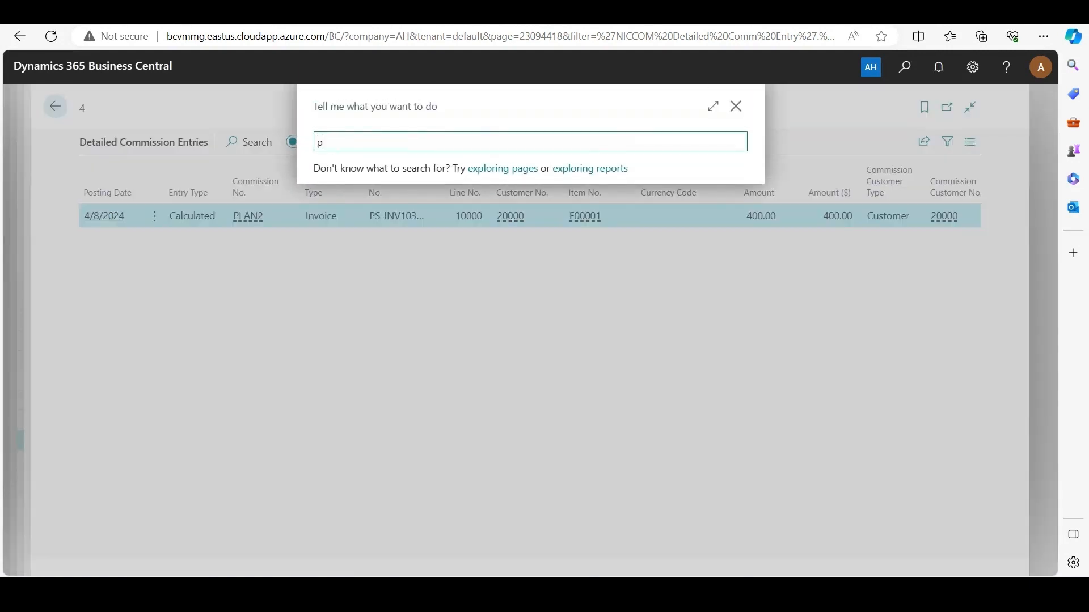
{"action": "type", "text": "ost commissi"}
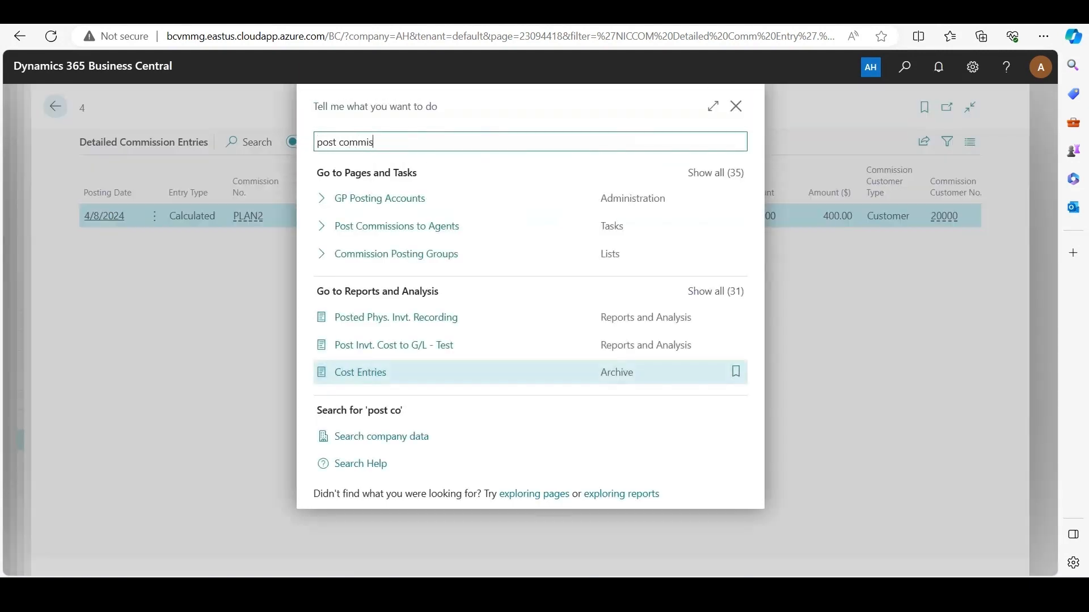
{"action": "key", "text": "BackSpace"}
{"action": "type", "text": "sions"}
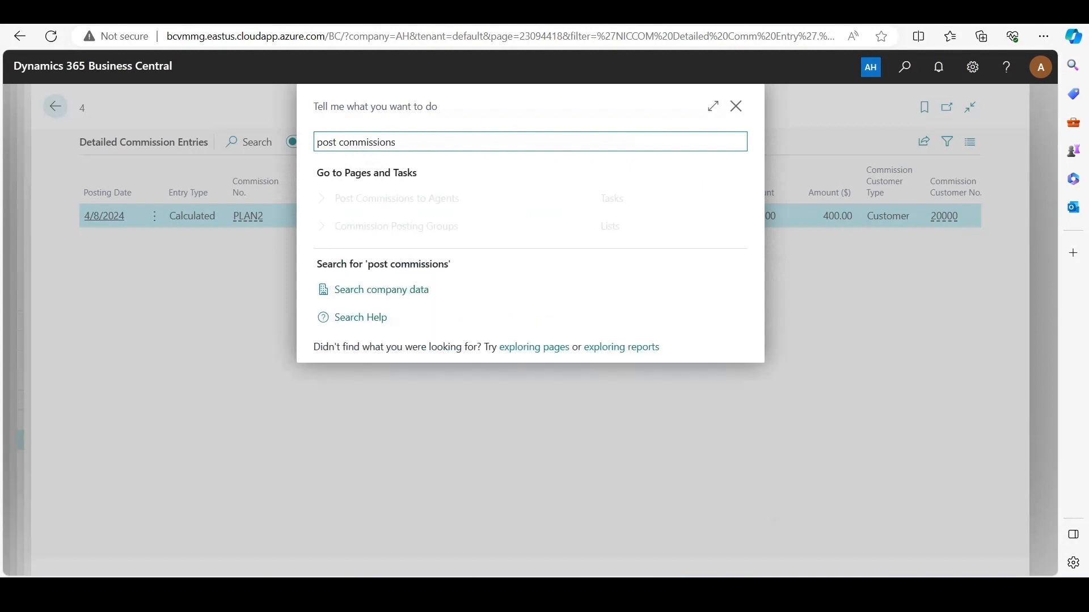
{"action": "key", "text": "Return"}
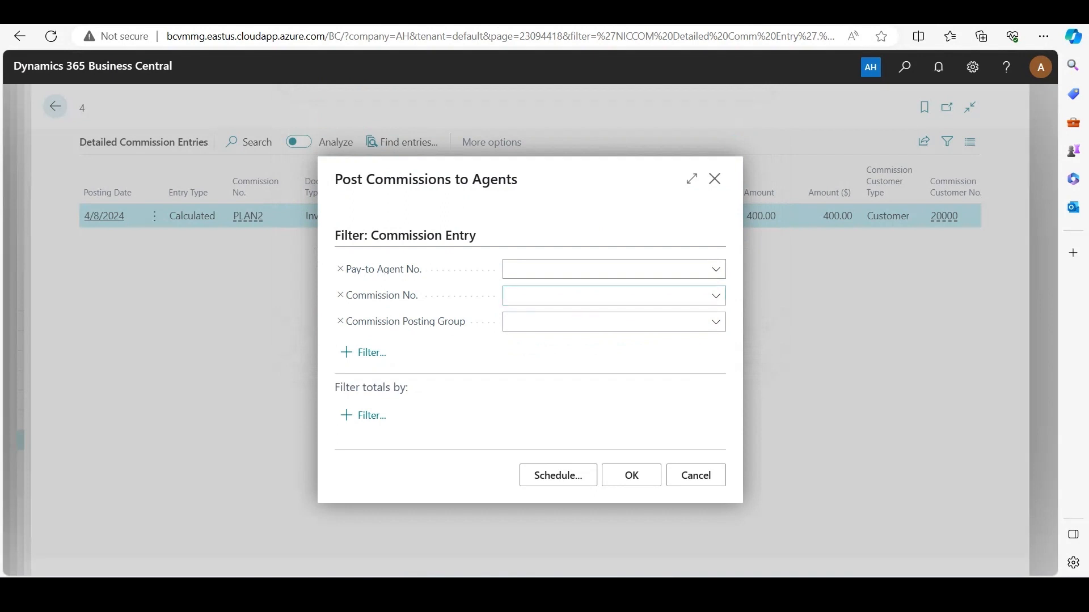
Post commissions for pay-to agent AGENT1, commission PLAN2 and commission posting group CPG1, and return to the invoice's commission entry
{"action": "left_click", "coordinate": [715, 269]}
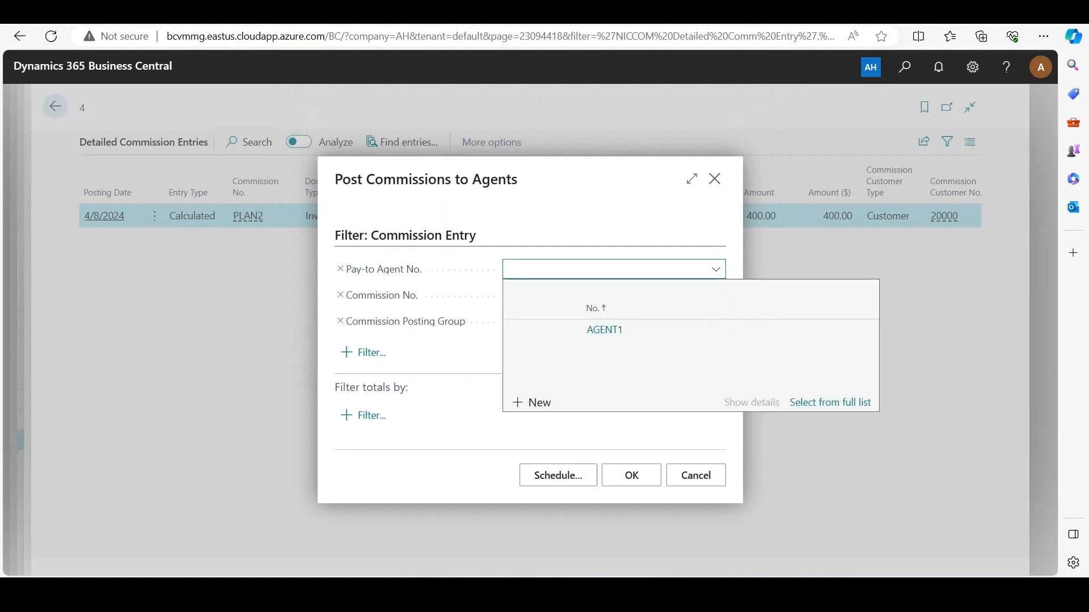
{"action": "left_click", "coordinate": [604, 330]}
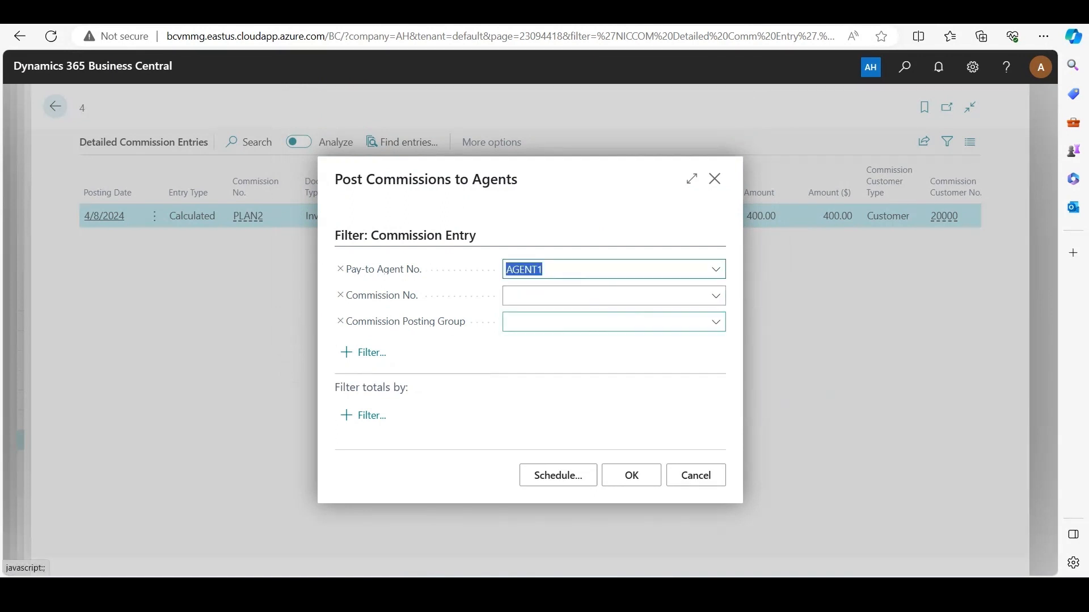
{"action": "left_click", "coordinate": [716, 296]}
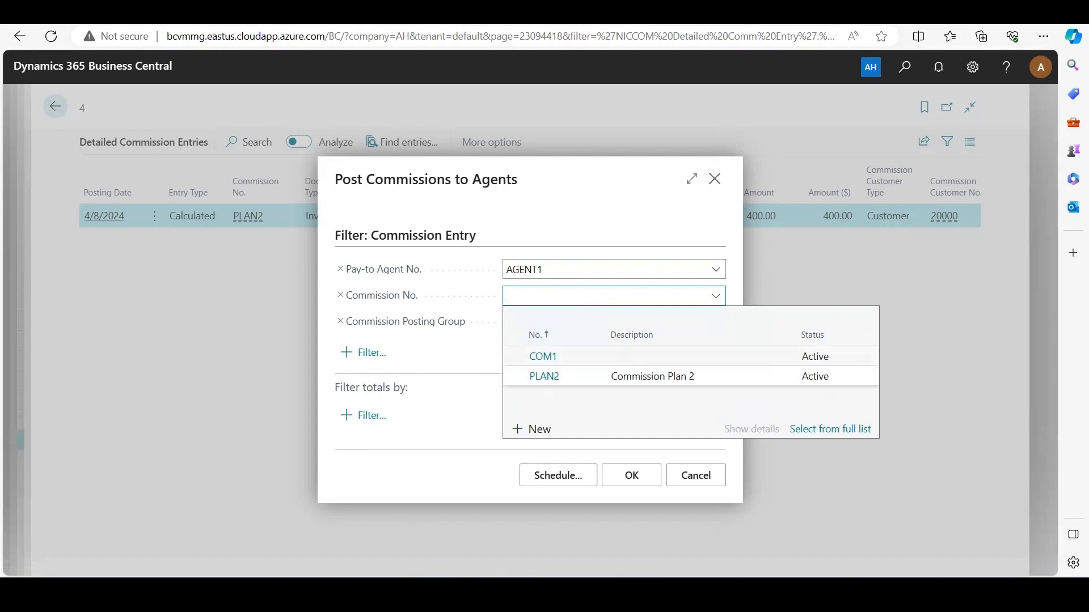
{"action": "left_click", "coordinate": [544, 377]}
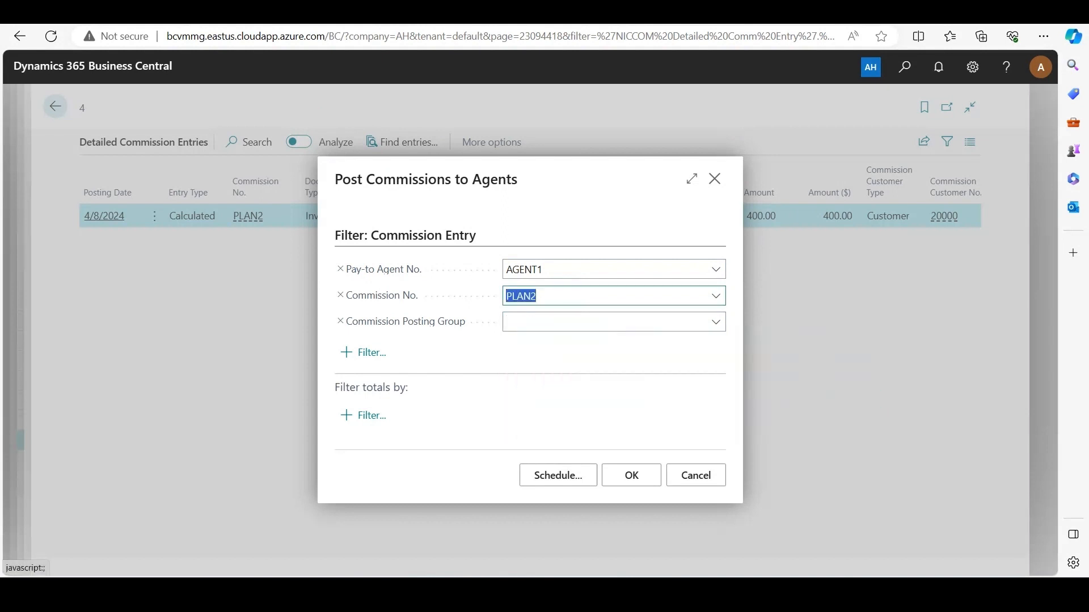
{"action": "left_click", "coordinate": [715, 322]}
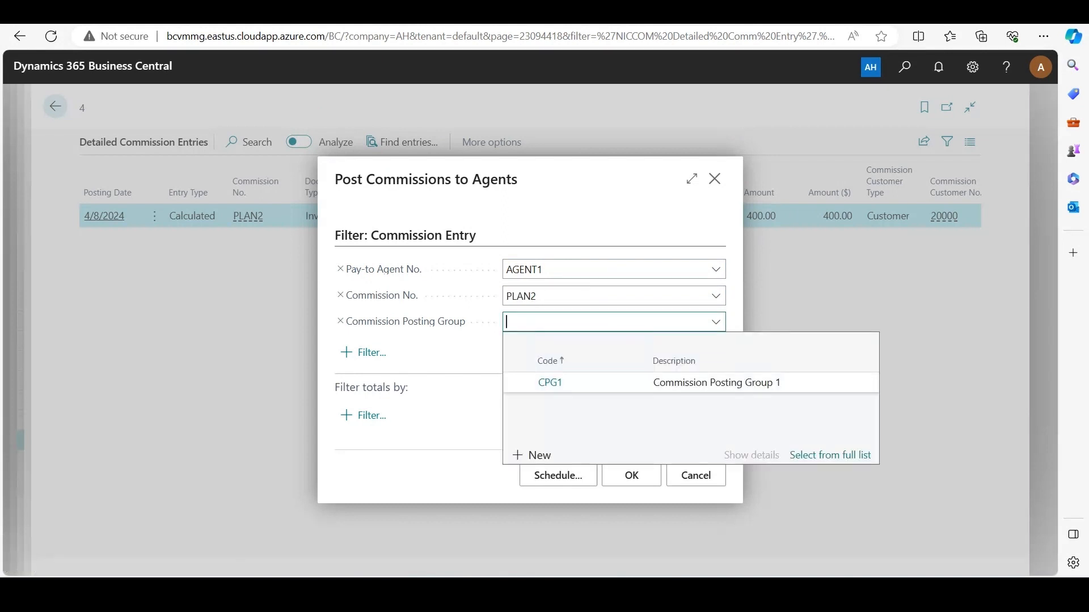
{"action": "left_click", "coordinate": [567, 383]}
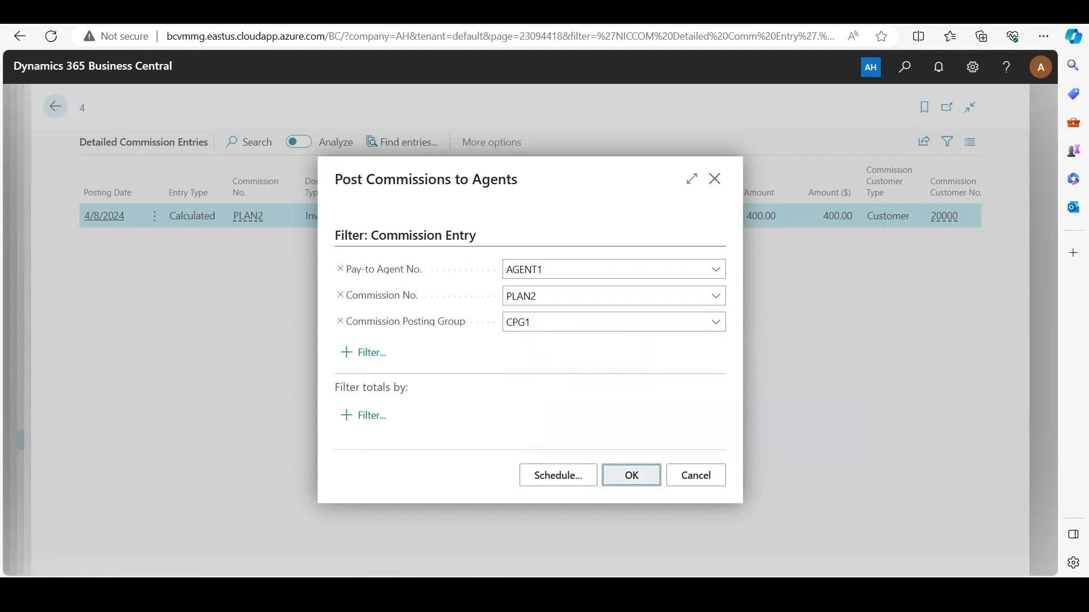
{"action": "left_click", "coordinate": [632, 476]}
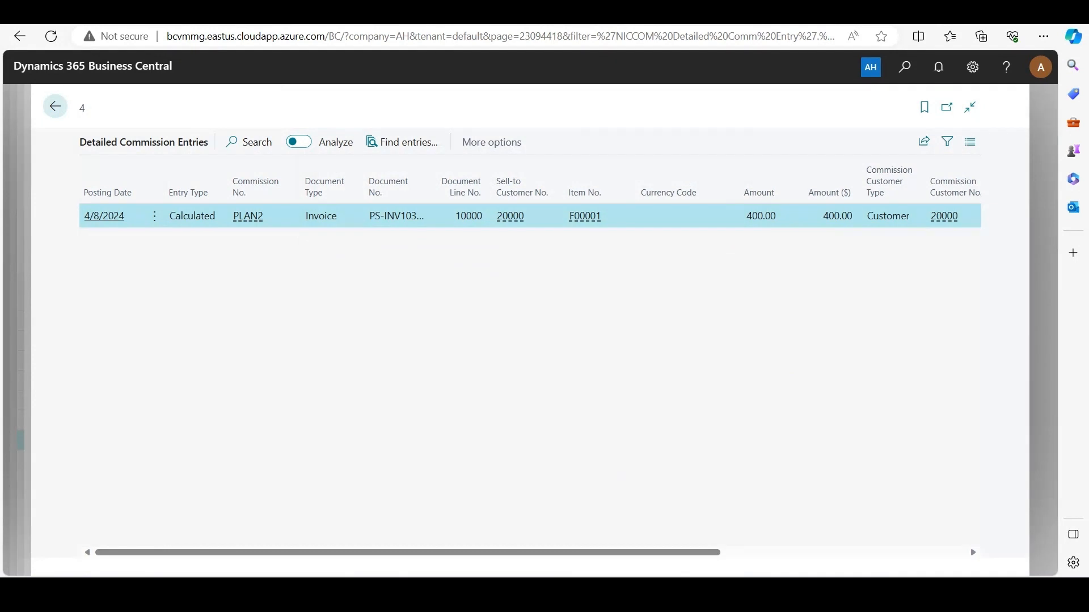
{"action": "left_click_drag", "start_coordinate": [407, 552], "coordinate": [612, 552]}
{"action": "key", "text": "Escape"}
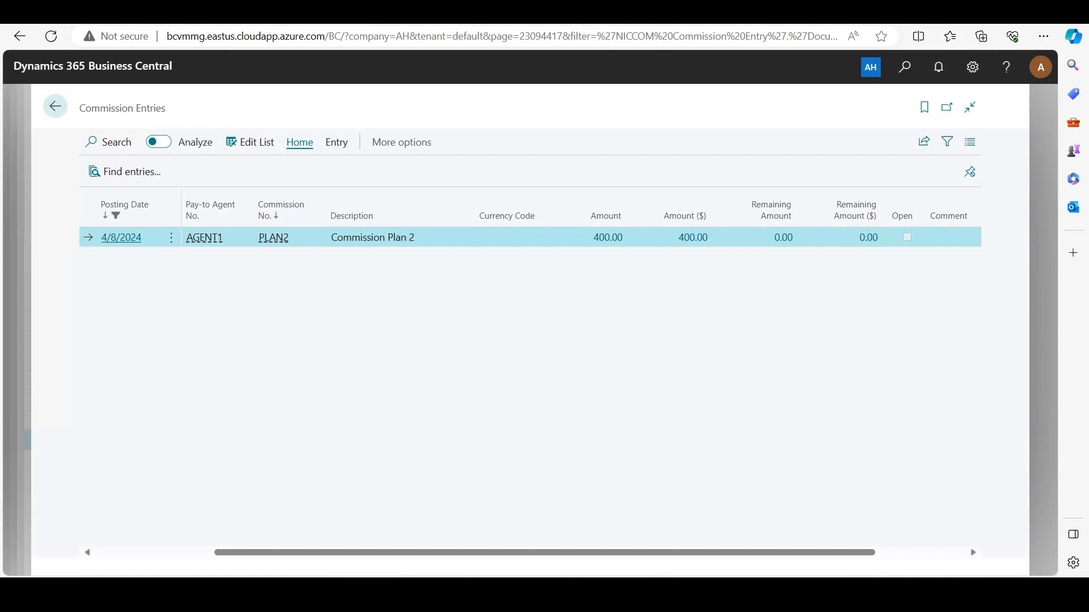
Find the sales credit memos list and open the Trey Research credit memo
{"action": "key", "text": "alt+q"}
{"action": "type", "text": "sales "}
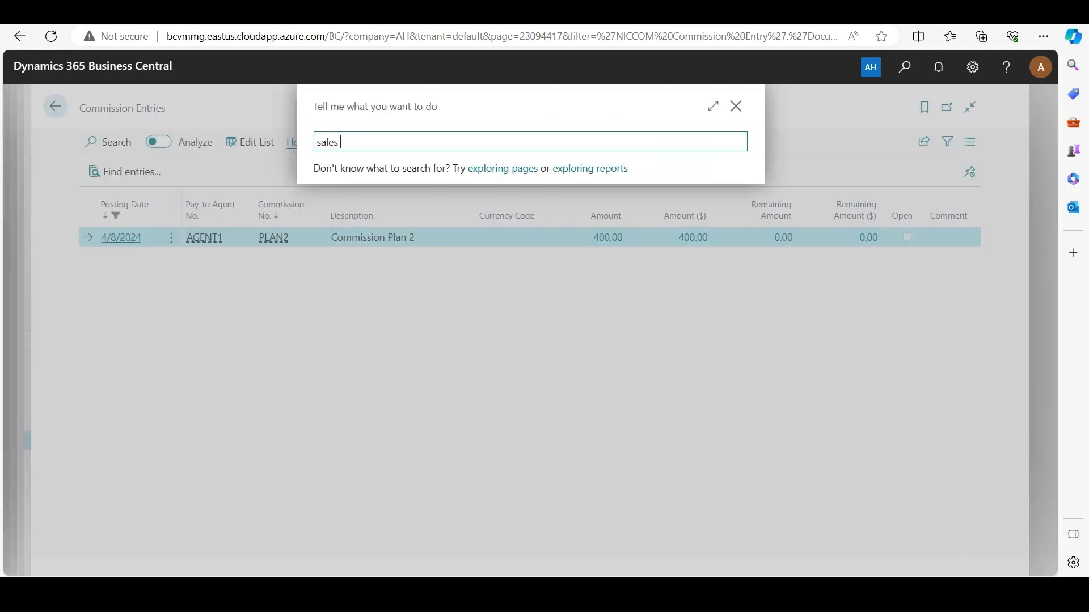
{"action": "type", "text": "cre"}
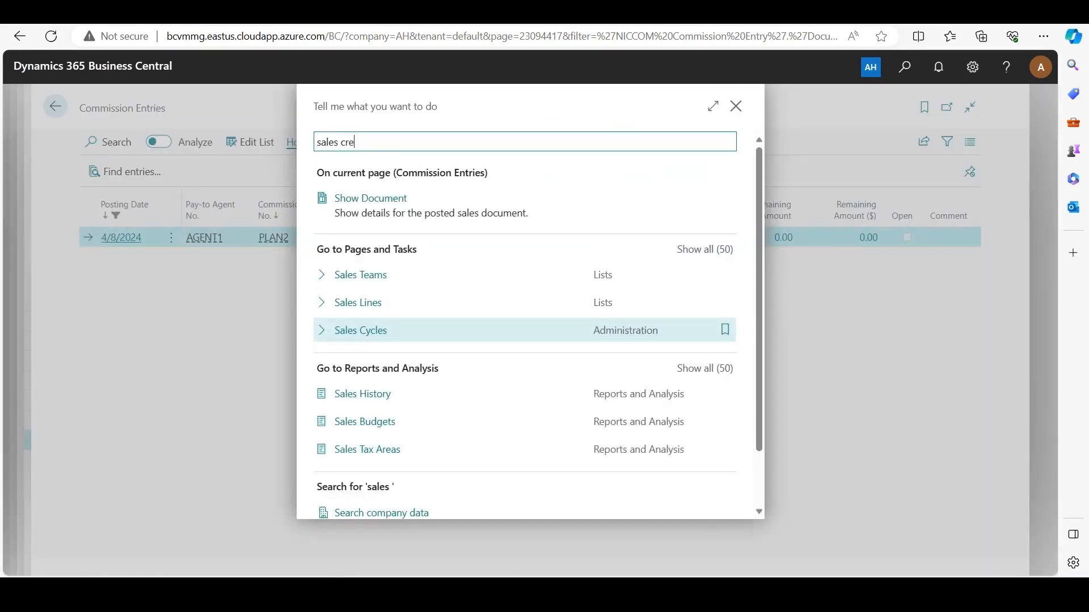
{"action": "type", "text": "dit"}
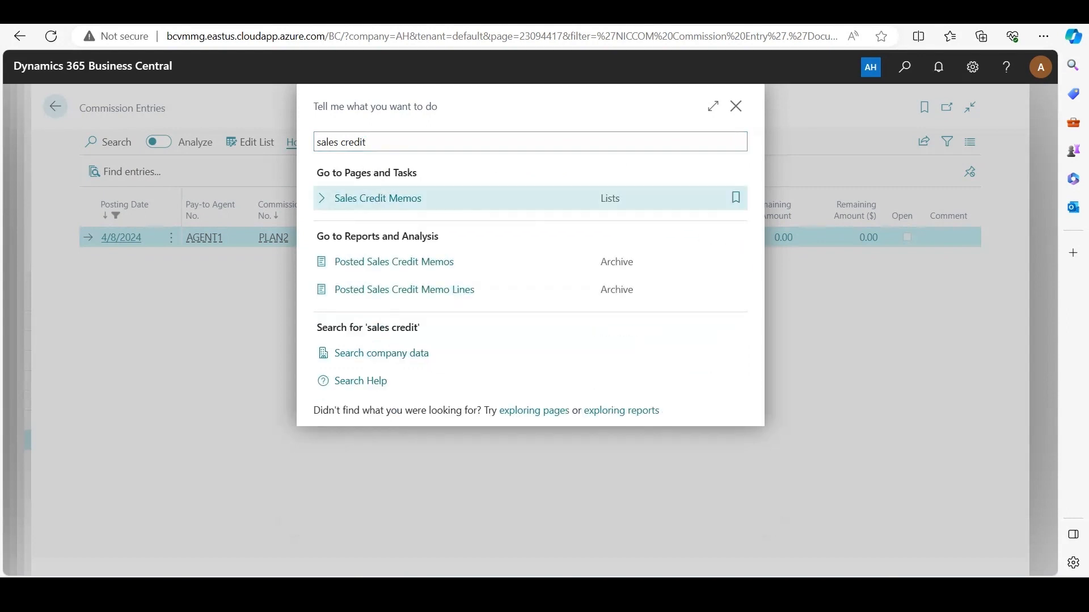
{"action": "key", "text": "Down"}
{"action": "key", "text": "Return"}
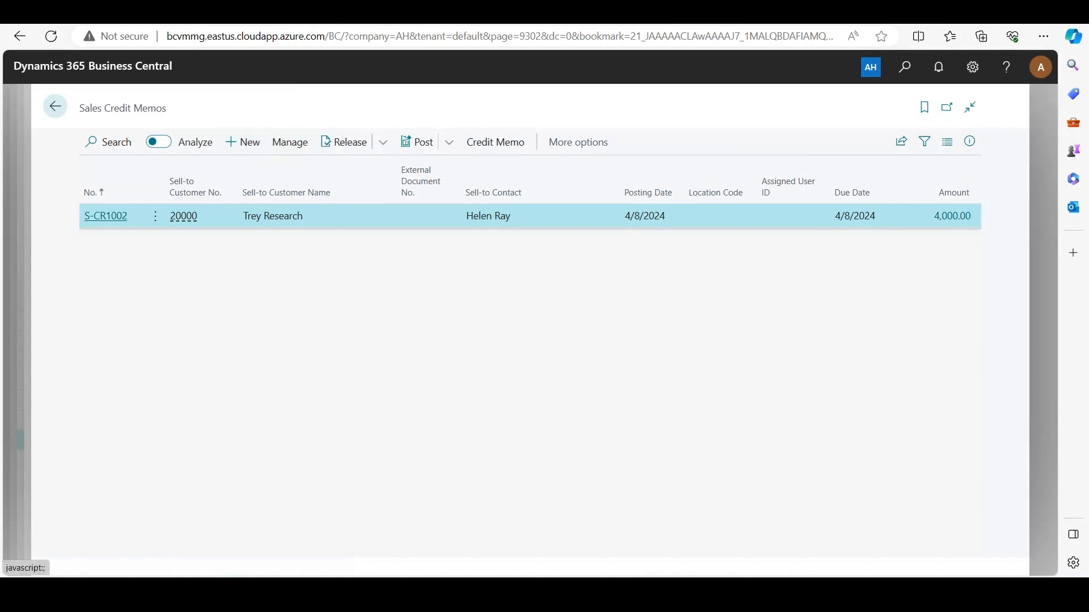
{"action": "left_click", "coordinate": [105, 216]}
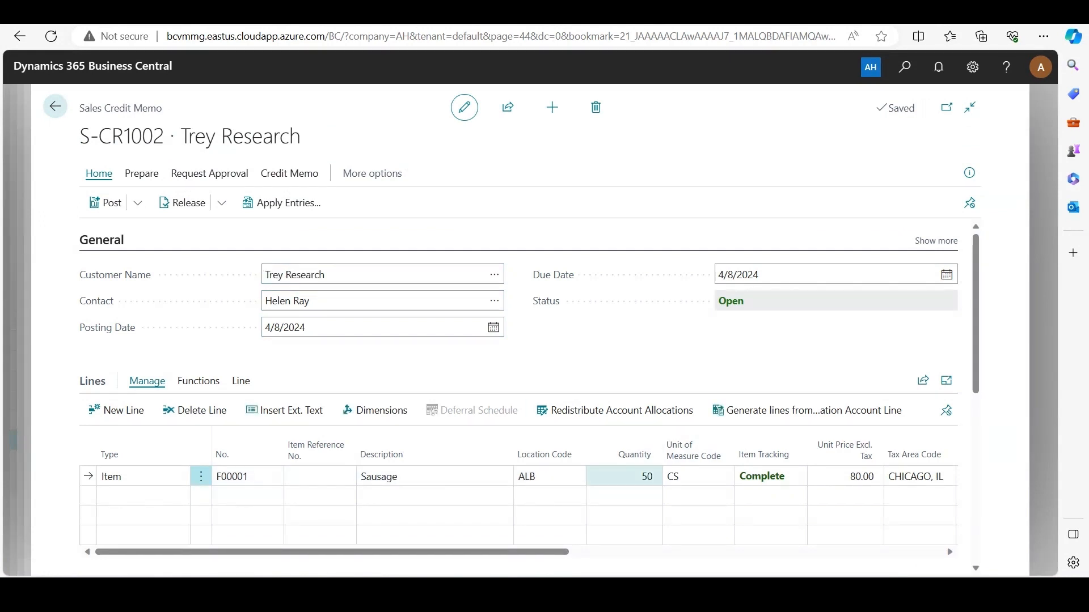
Check the Sausage line's quantity, then post the credit memo and open the posted document
{"action": "left_click", "coordinate": [624, 476]}
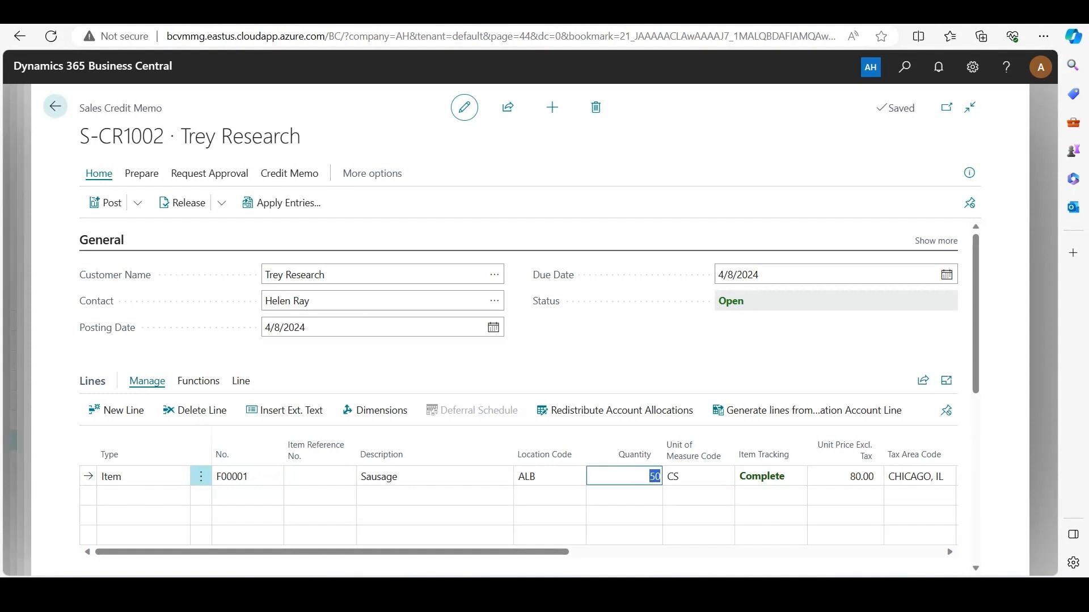
{"action": "left_click", "coordinate": [615, 363]}
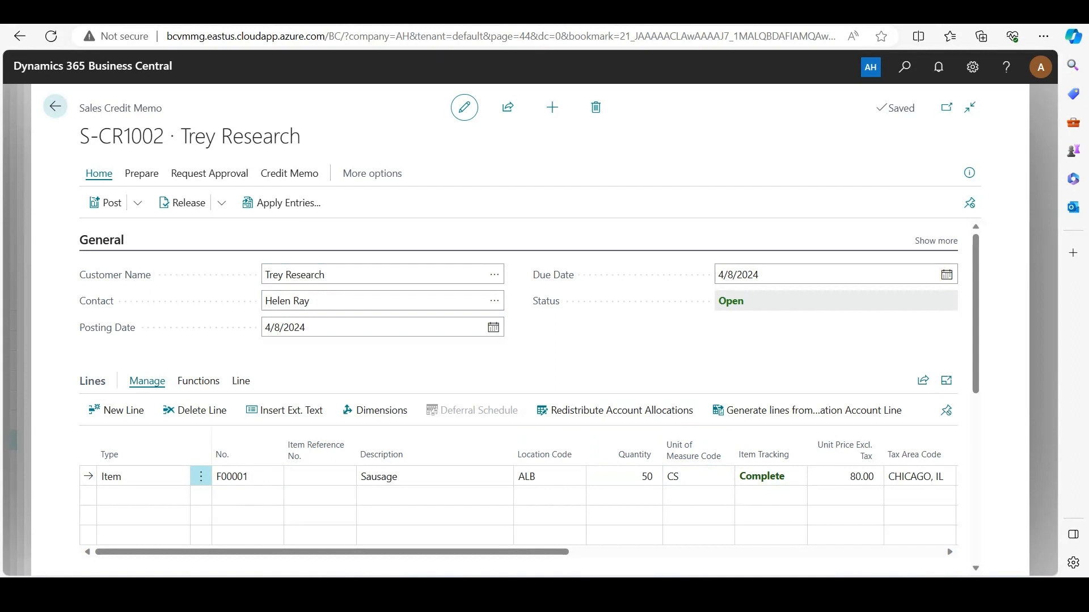
{"action": "left_click", "coordinate": [107, 203]}
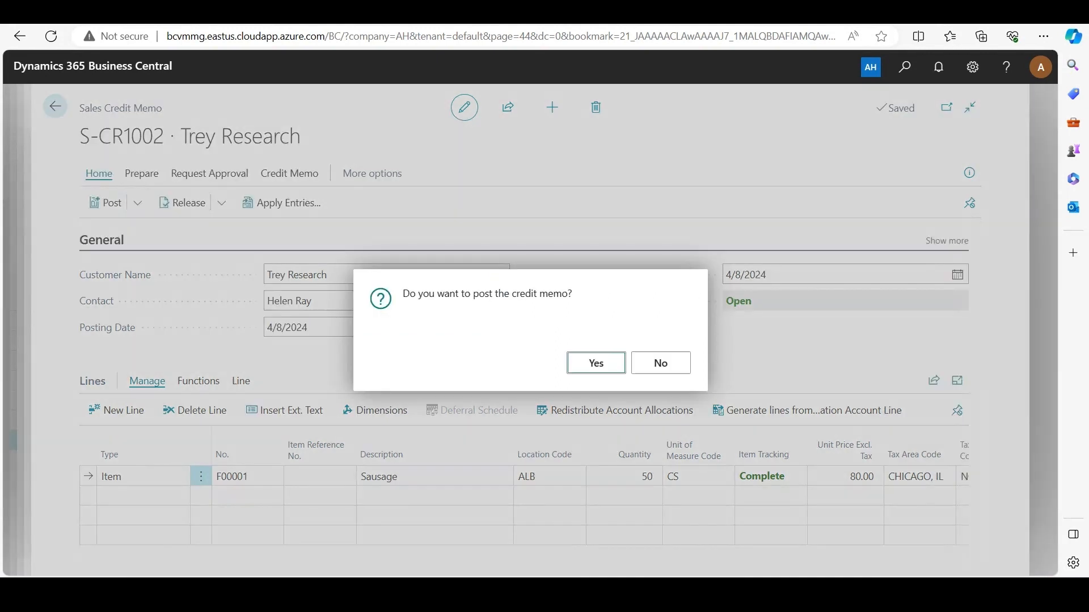
{"action": "left_click", "coordinate": [596, 363]}
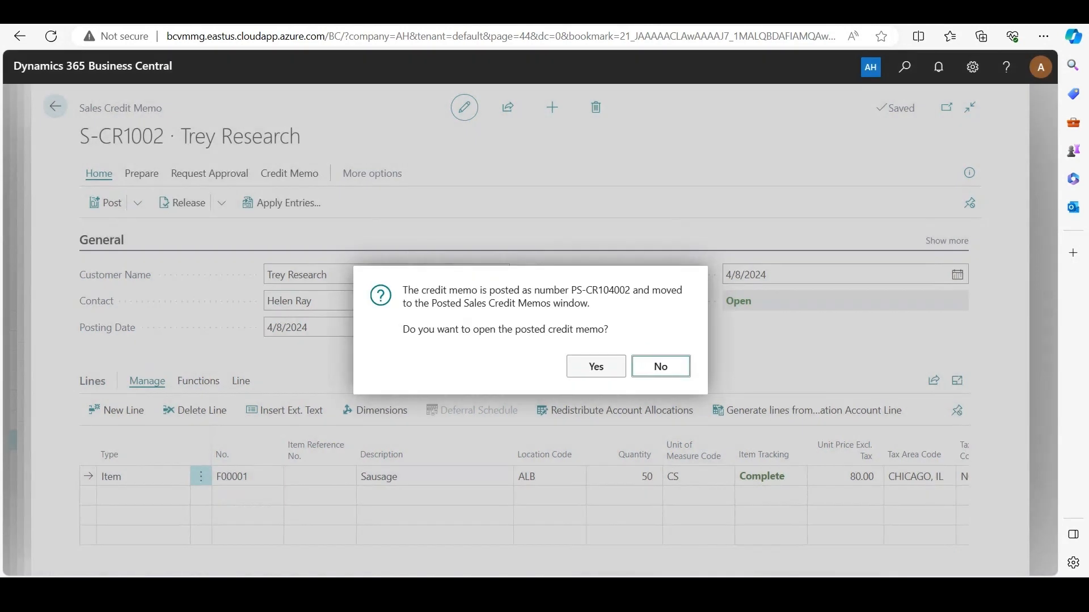
{"action": "left_click", "coordinate": [596, 365]}
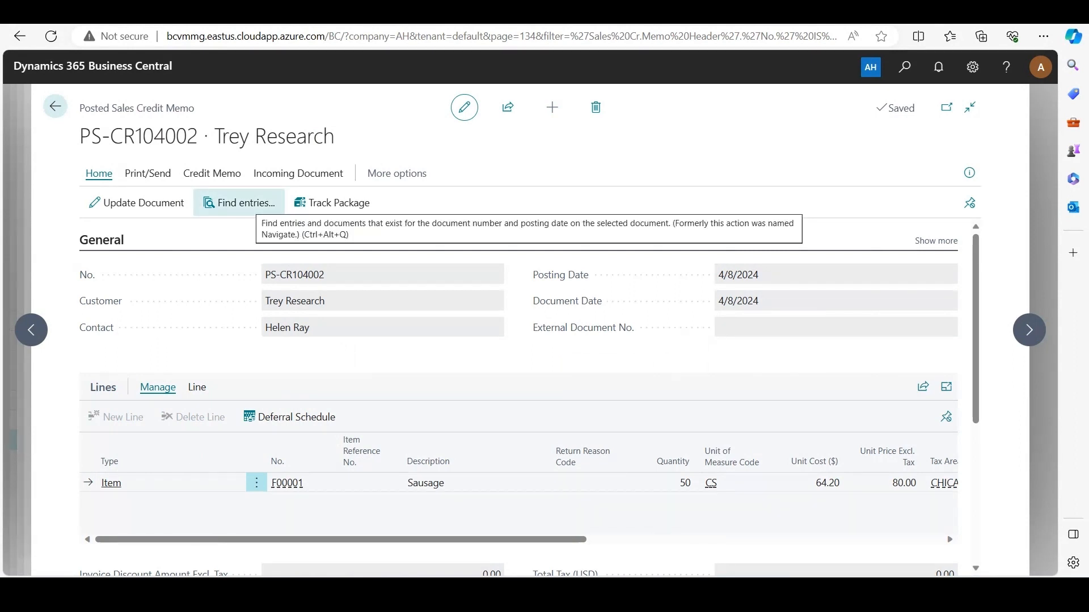
Find the entries related to the posted credit memo and examine its commission entry's remaining amounts and open status
{"action": "left_click", "coordinate": [239, 202]}
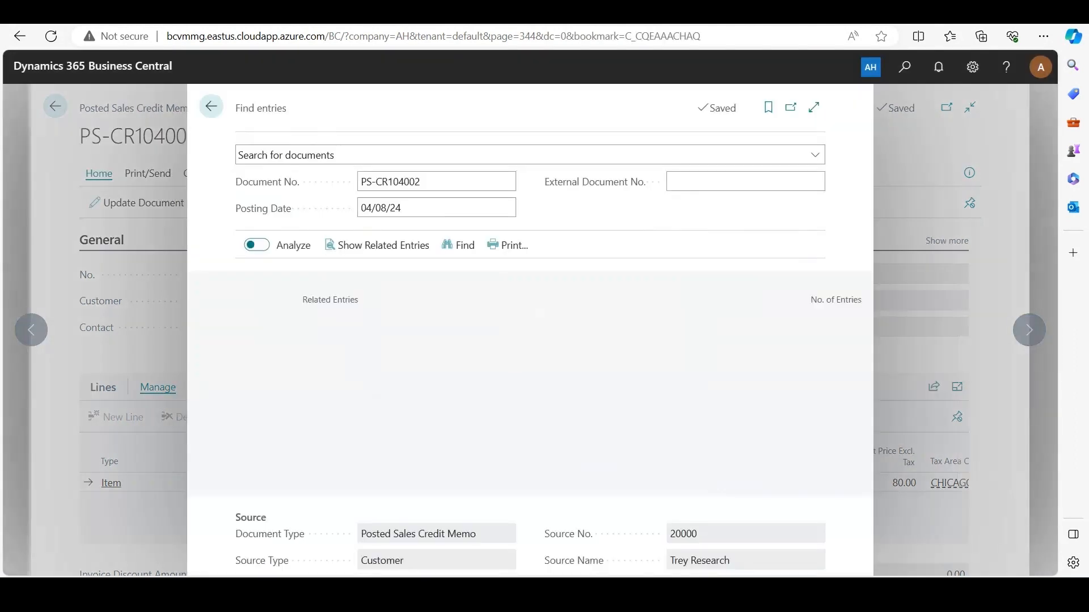
{"action": "scroll", "coordinate": [567, 454], "scroll_direction": "down", "scroll_amount": 1}
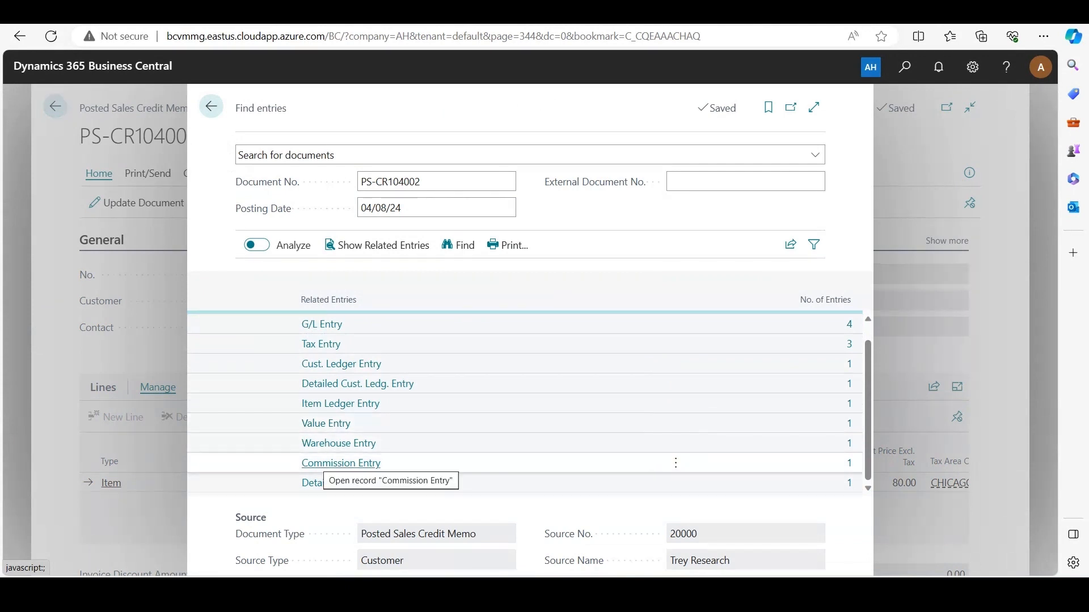
{"action": "left_click", "coordinate": [341, 463]}
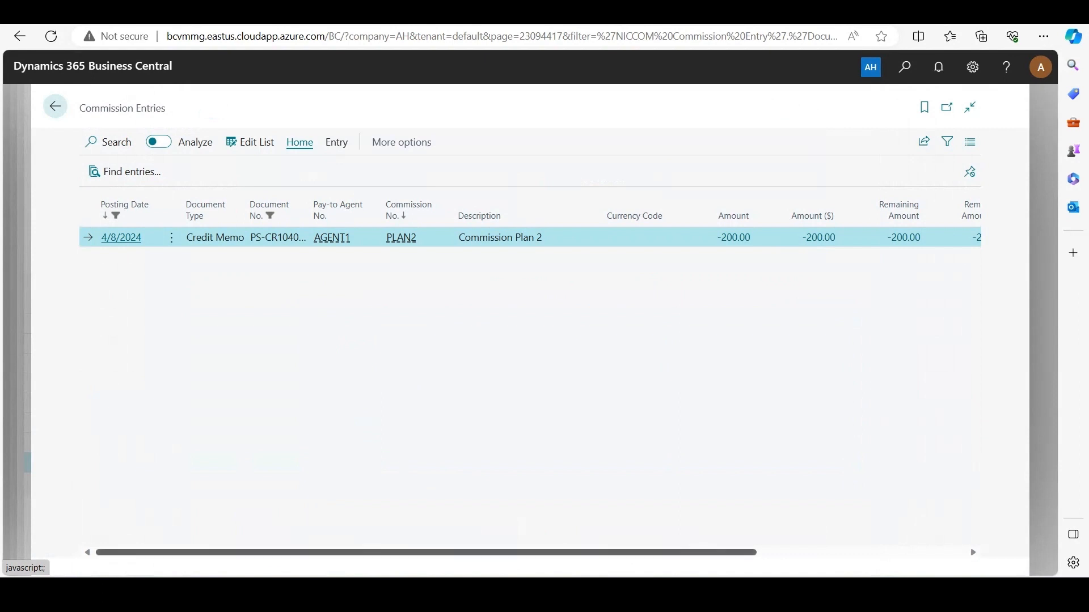
{"action": "left_click_drag", "start_coordinate": [362, 552], "coordinate": [466, 552]}
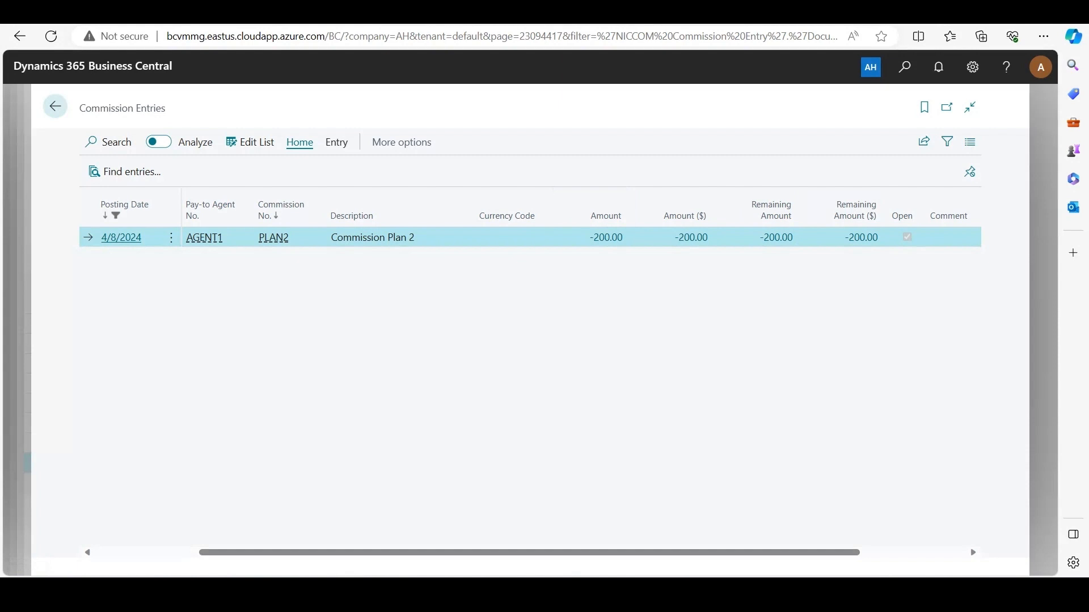
Search for "post commission" and open Post Commissions to Agents for the credit memo's commission
{"action": "key", "text": "alt+q"}
{"action": "type", "text": "pos"}
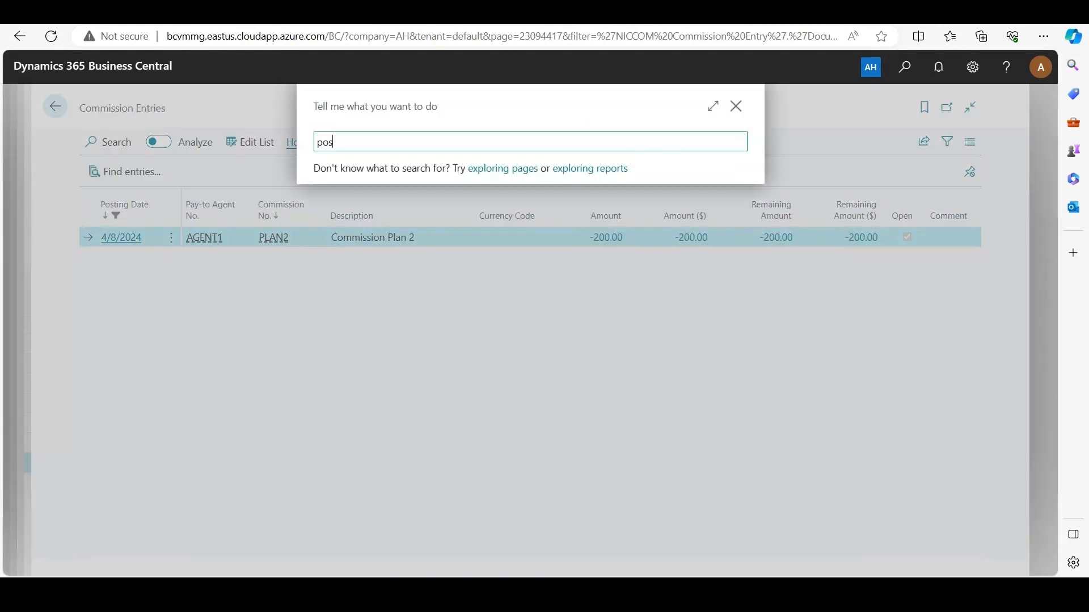
{"action": "type", "text": "t commission"}
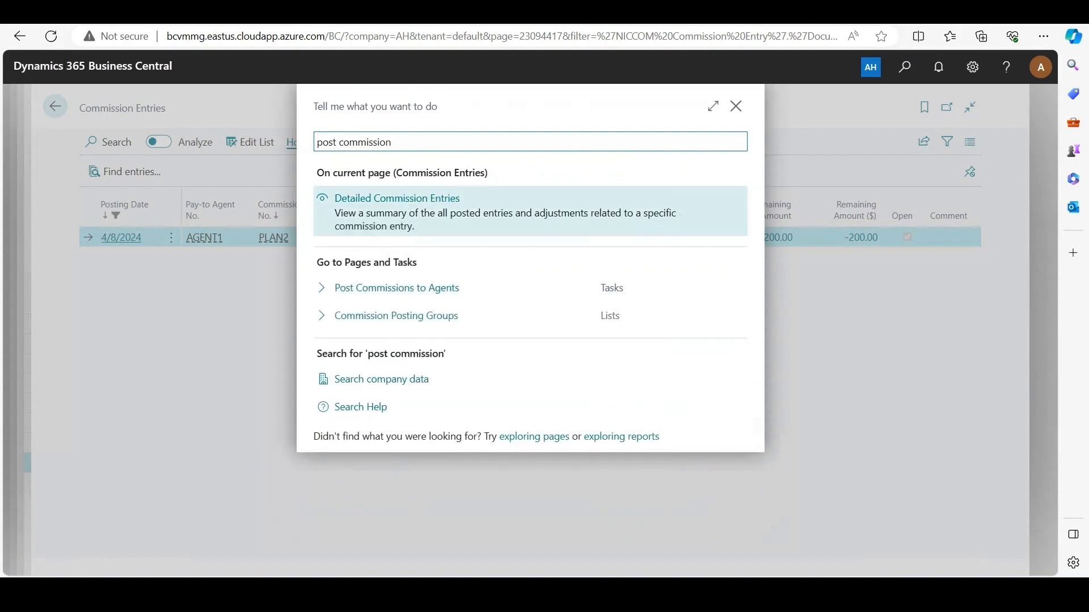
{"action": "key", "text": "Down"}
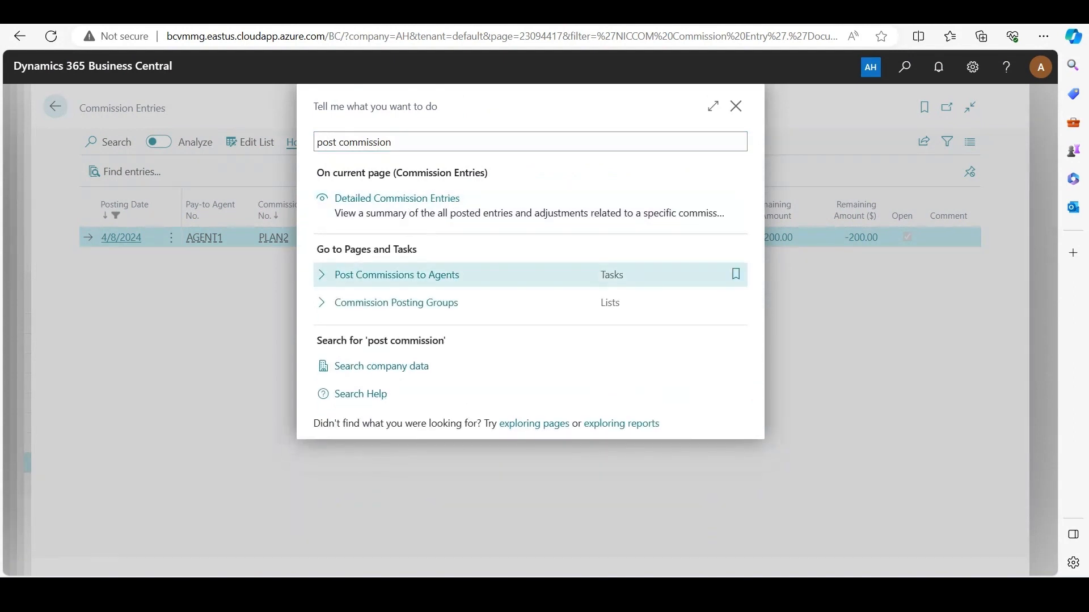
{"action": "key", "text": "Return"}
Filter the commission entries by agent AGENT1, commission PLAN2 and posting group CPG1, and post the commissions to agents
{"action": "left_click", "coordinate": [715, 269]}
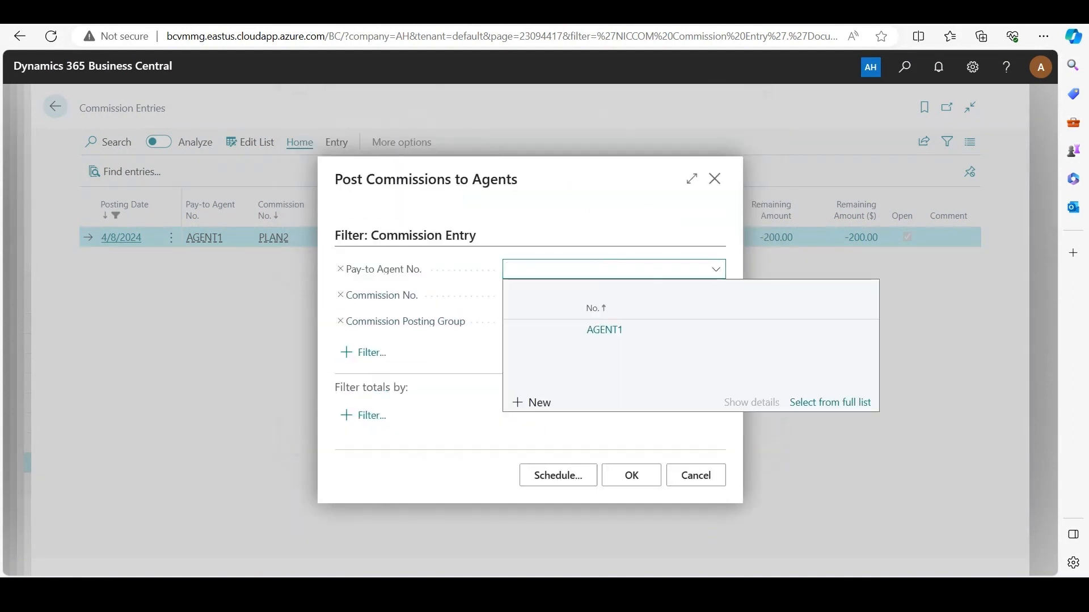
{"action": "left_click", "coordinate": [605, 330]}
{"action": "left_click", "coordinate": [715, 296]}
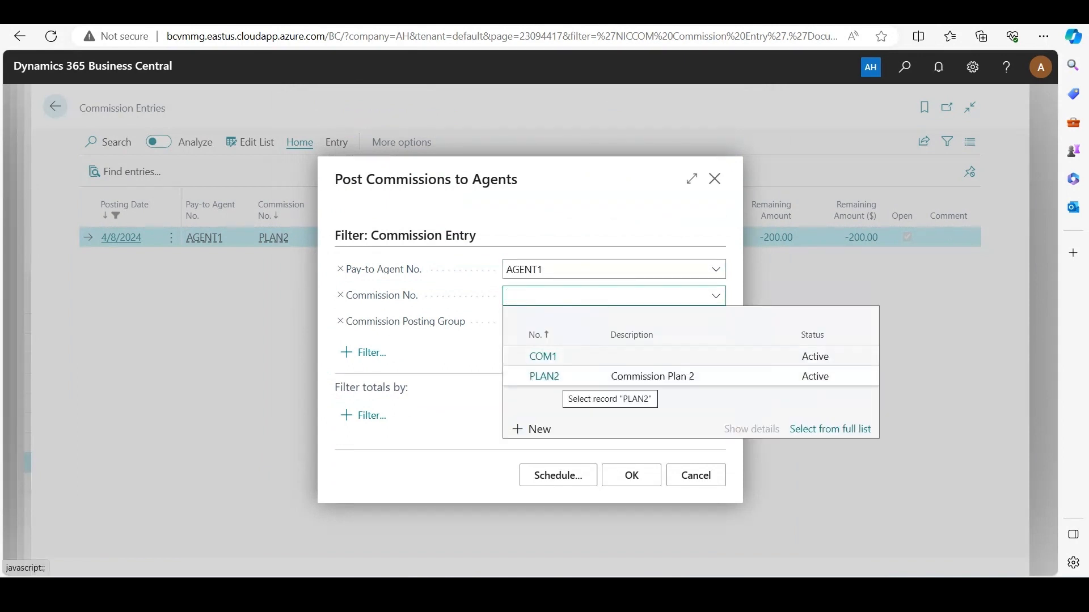
{"action": "left_click", "coordinate": [543, 376]}
{"action": "left_click", "coordinate": [715, 322]}
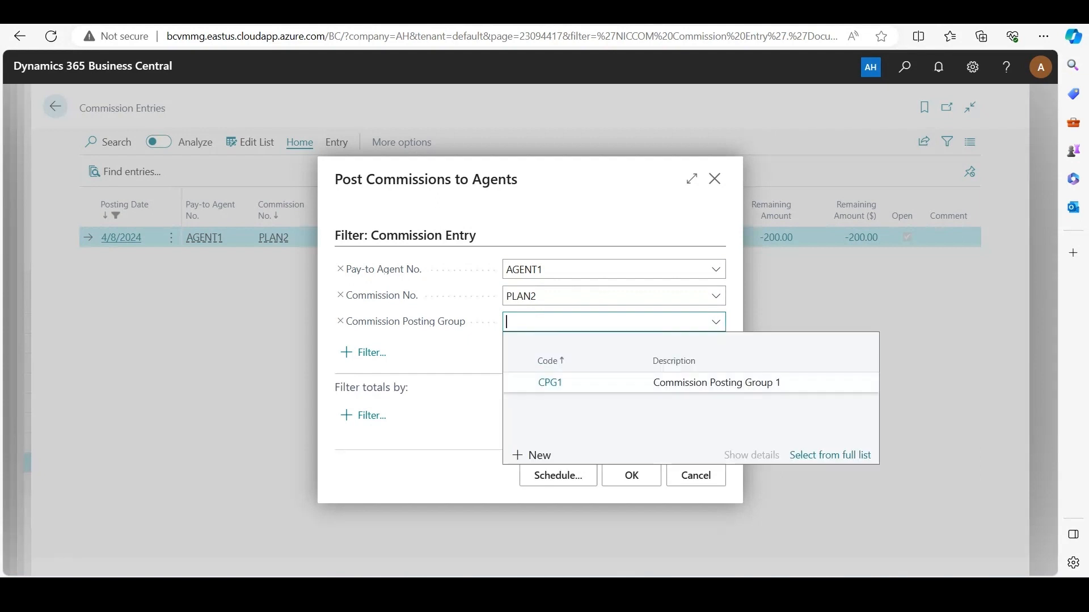
{"action": "left_click", "coordinate": [550, 382]}
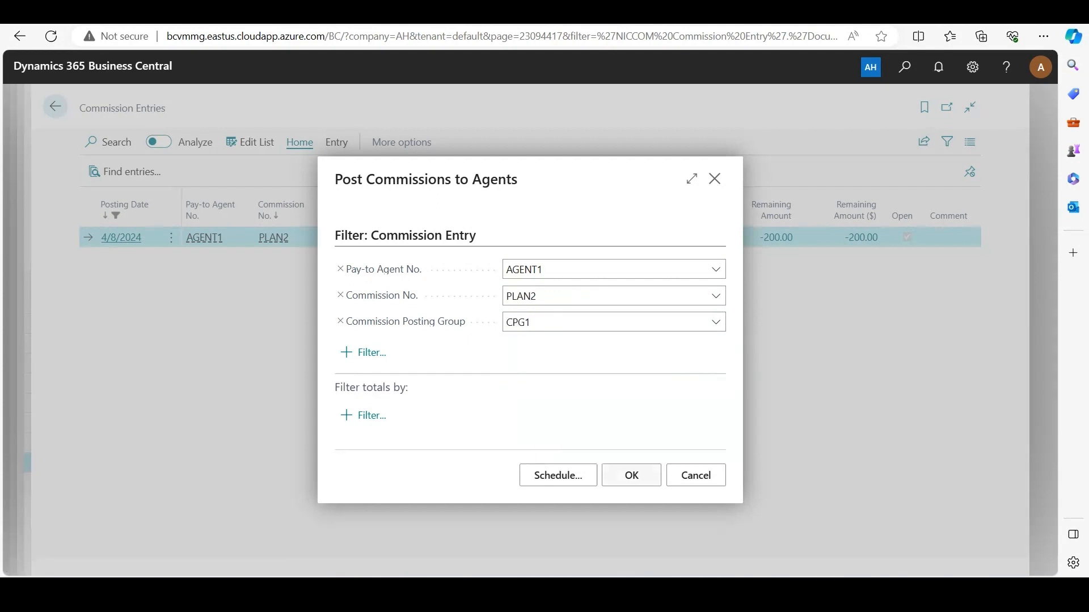
{"action": "left_click", "coordinate": [631, 476]}
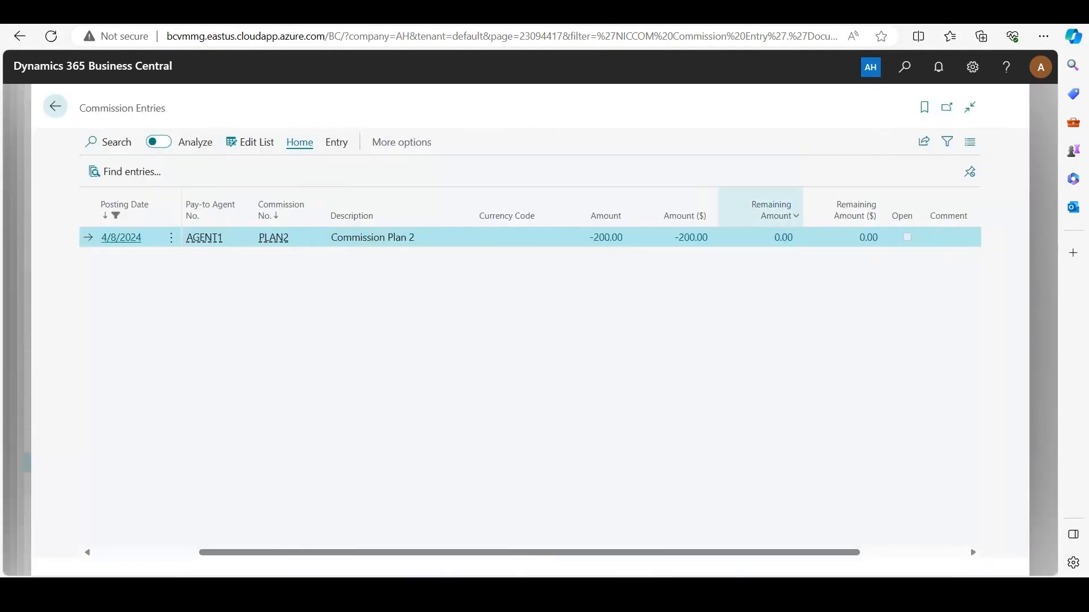